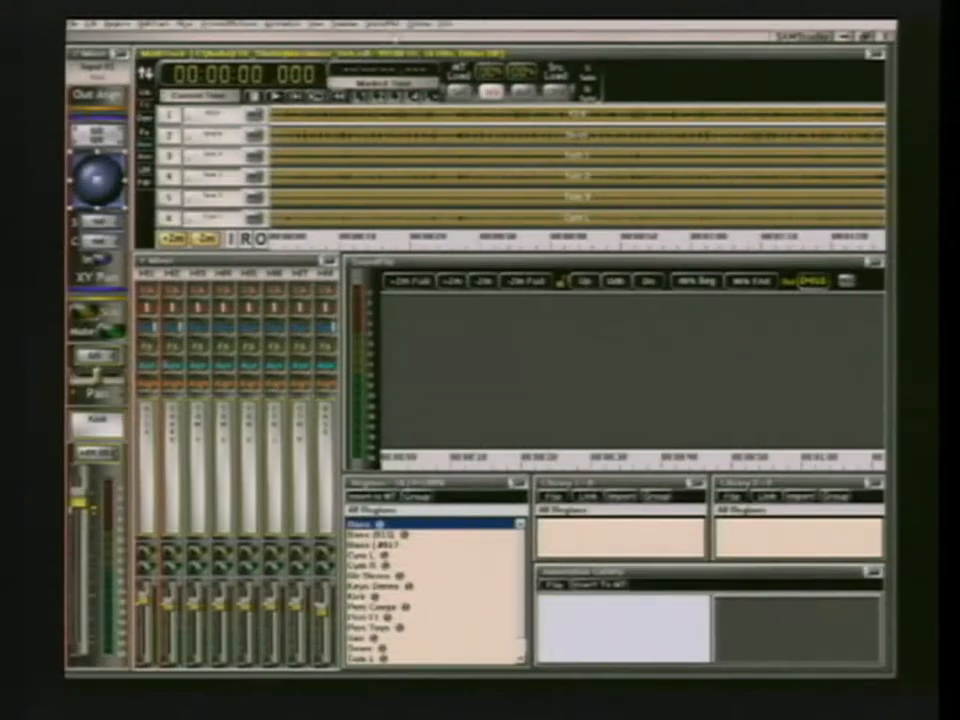
Step: Switch through the saved workspace layouts during playback and magnify the MultiTrack timeline
key("F2")
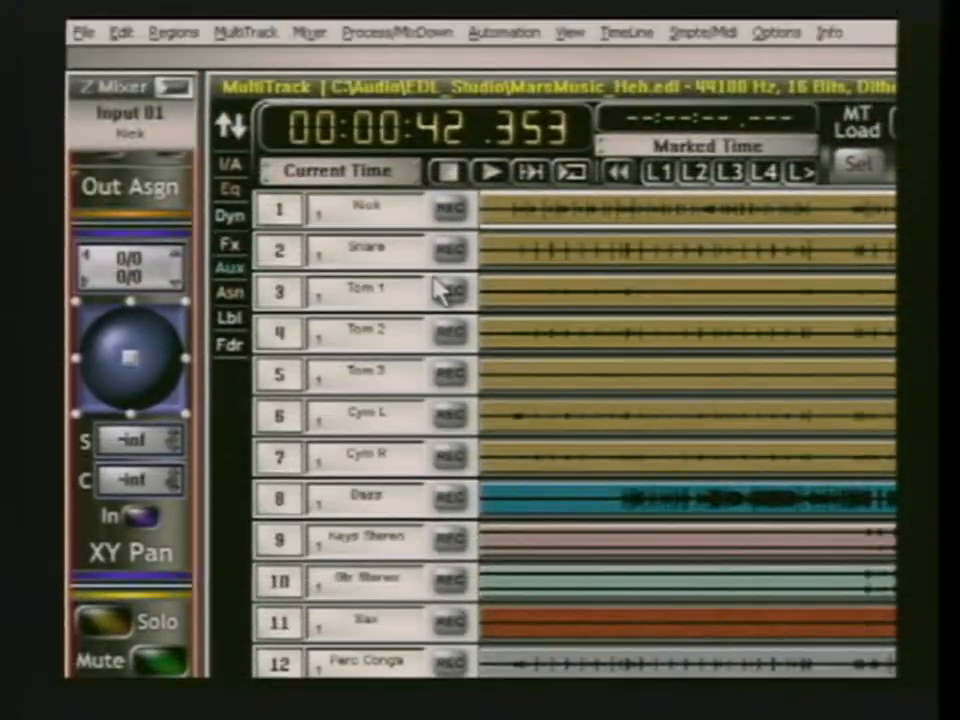
key("F3")
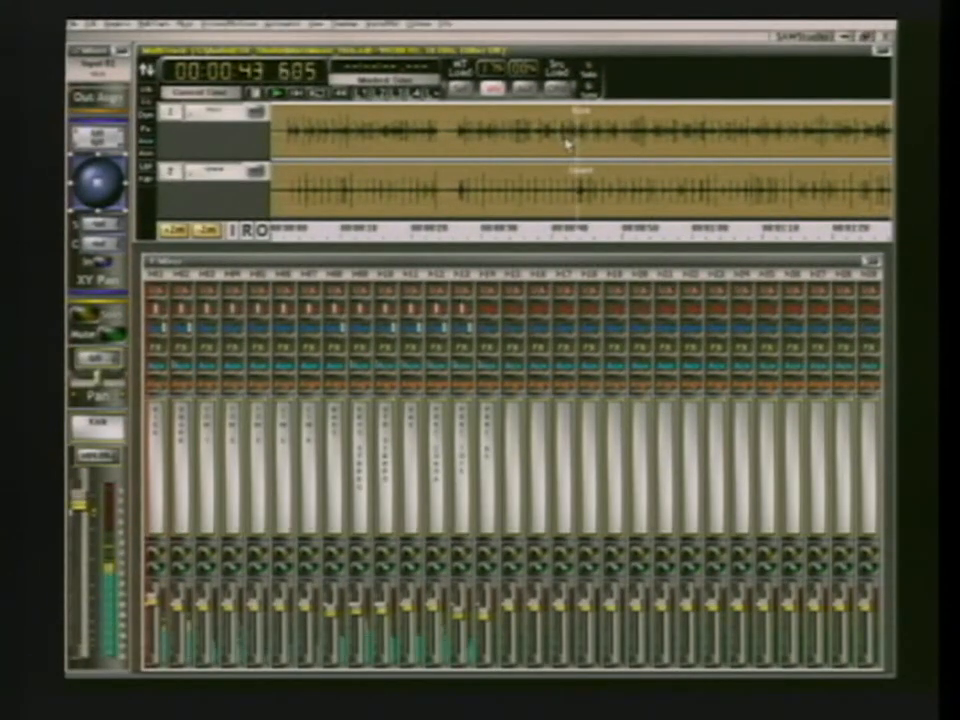
key("F4")
key("Up")
key("Up")
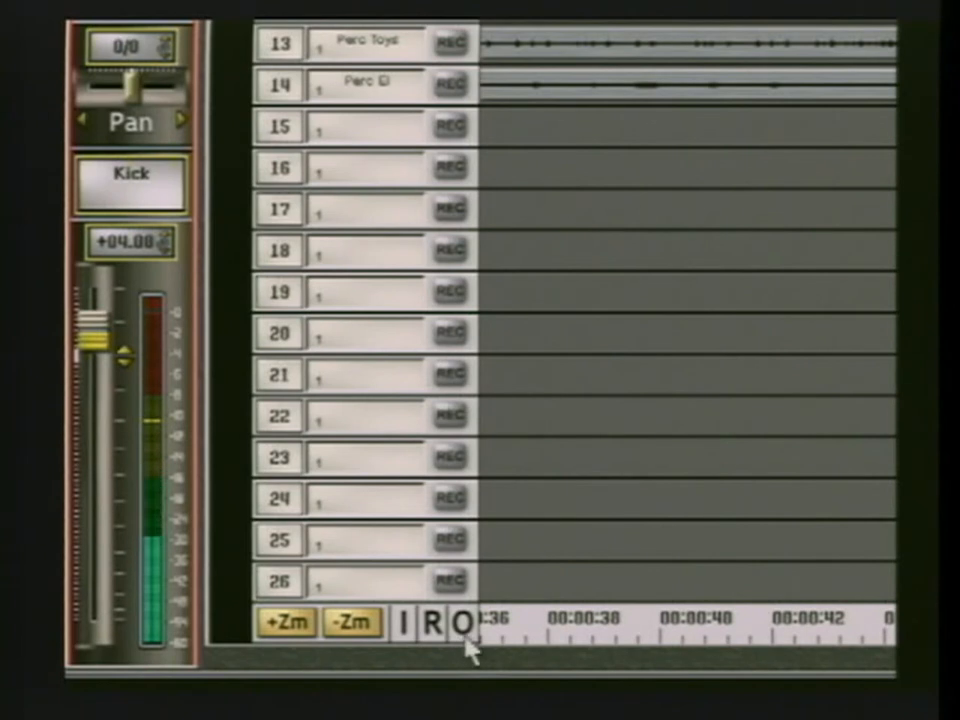
Step: Display the output tracks in the MultiTrack view, return to the input tracks and stop playback
left_click(466, 629)
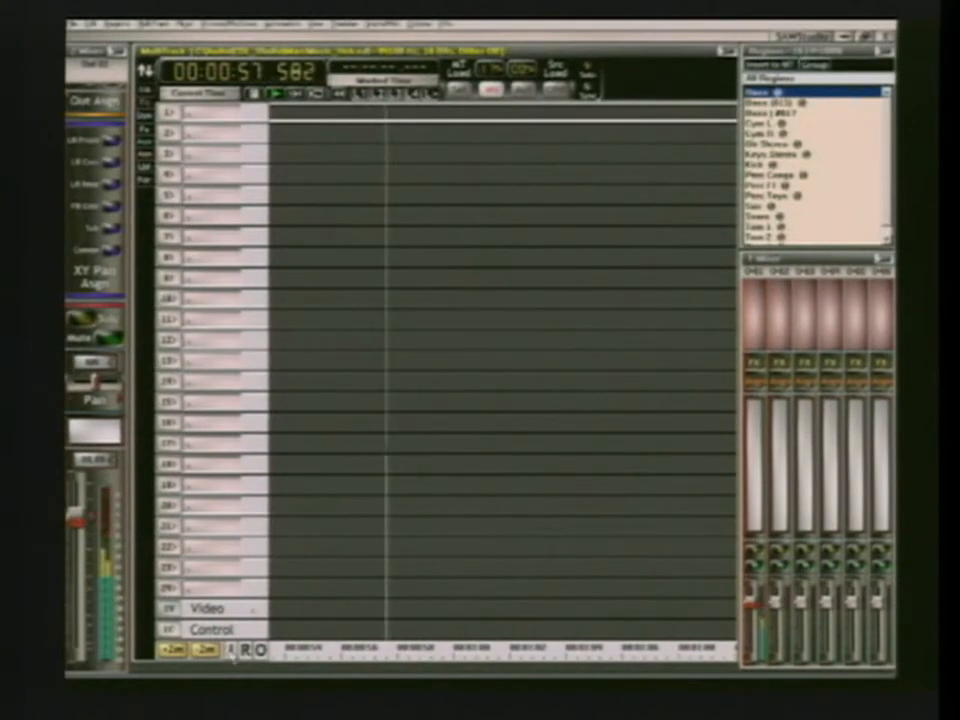
left_click(232, 651)
key("space")
key("Down")
key("Down")
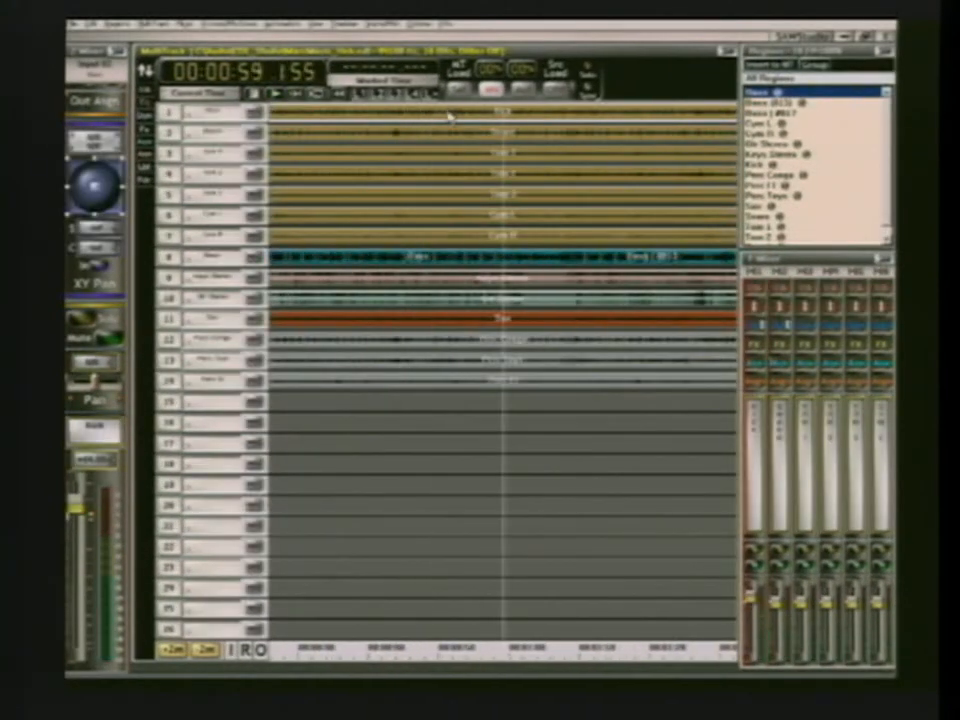
key("Down")
key("Down")
key("Up")
Step: Patch the Studio Levelizer plug-in into the FX pre-fader patches of Output track 1
key("F2")
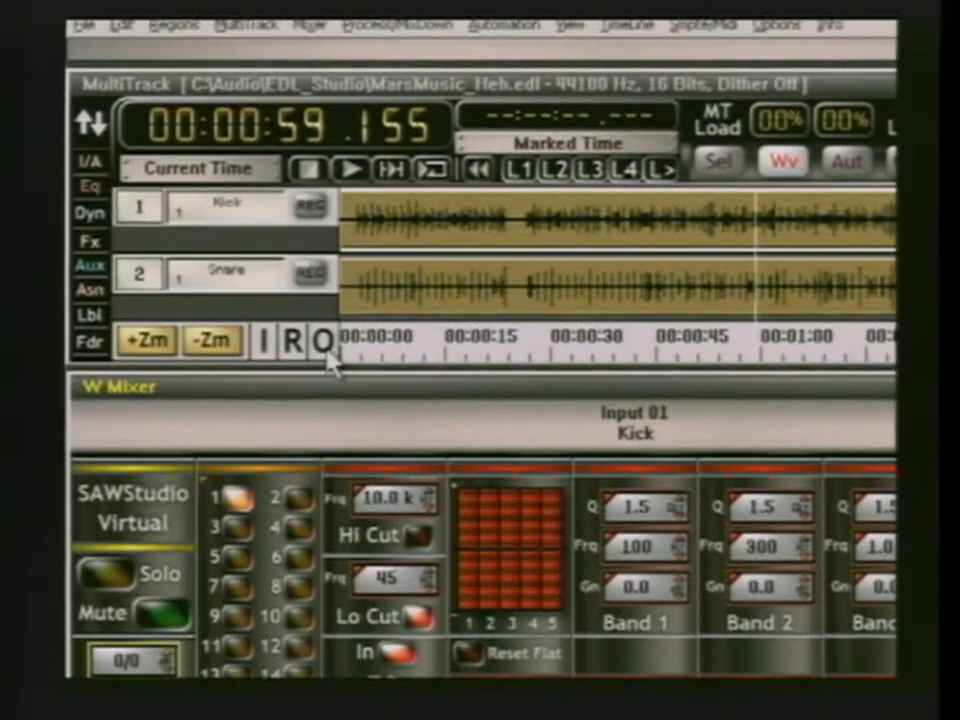
left_click(191, 184)
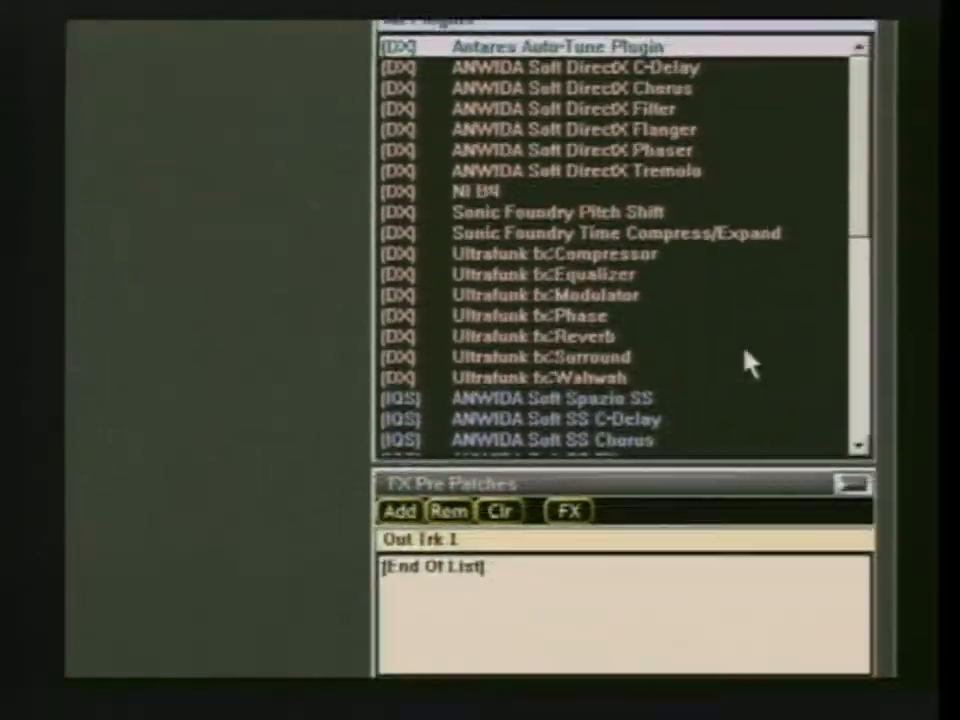
left_click(859, 384)
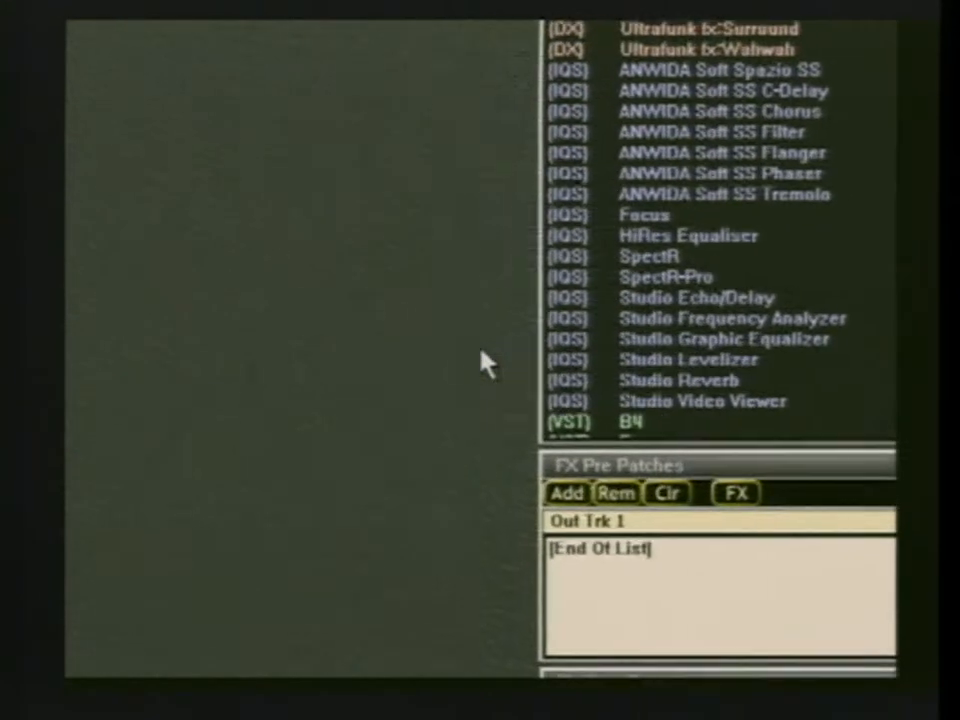
left_click(572, 338)
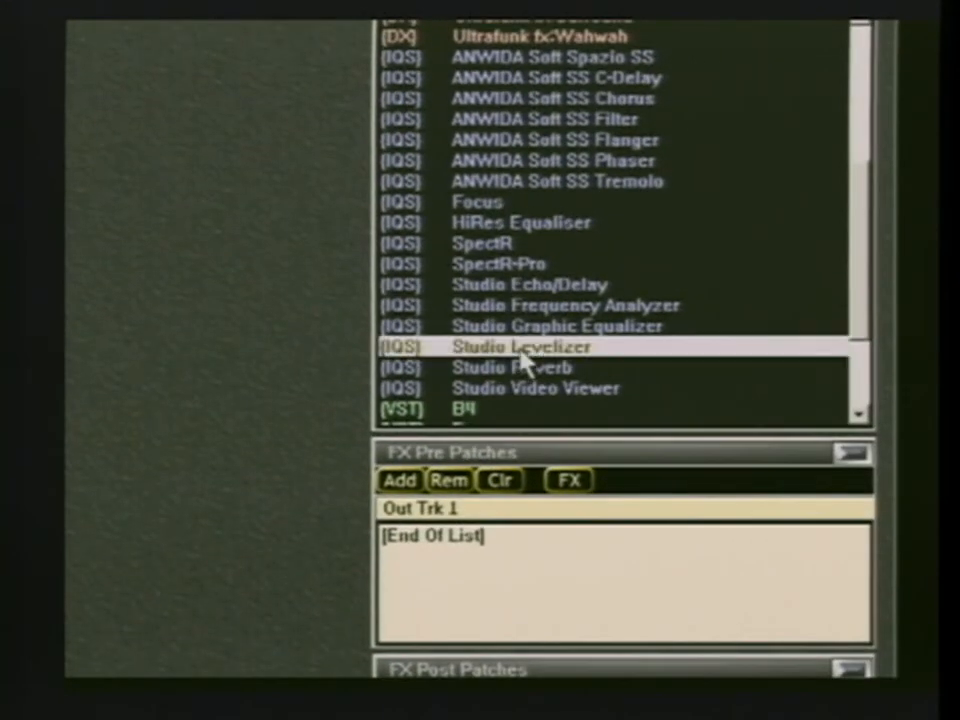
left_click(428, 524)
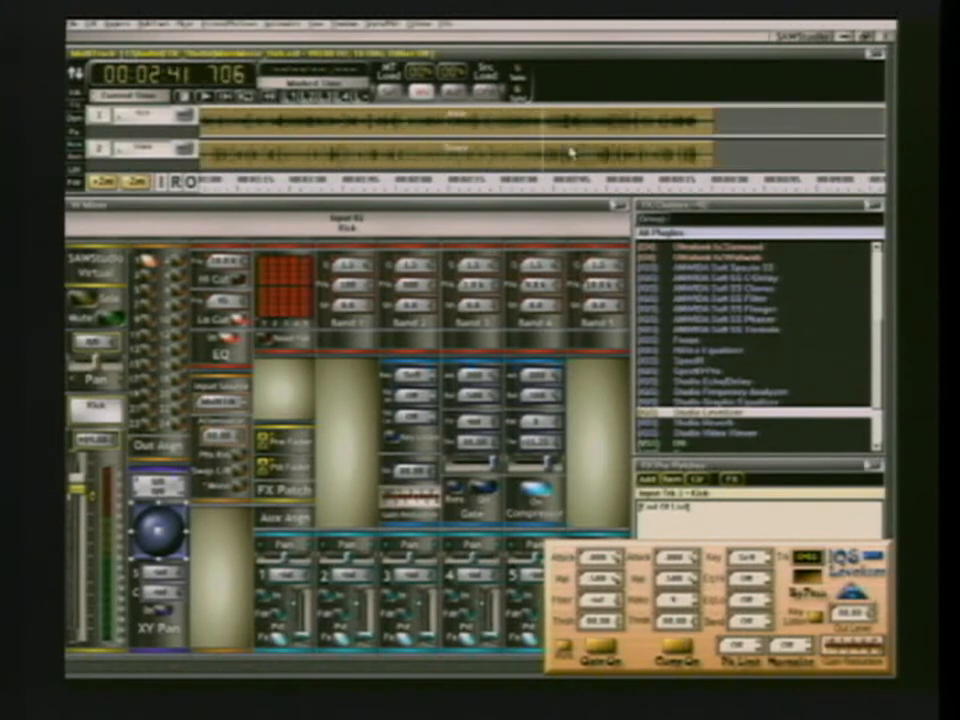
Step: Build the mix of the marked 10-second Kick-track range to MarsMusic_Heh_Mix.wav at 44100 Hz, 16-bit stereo, overwriting the existing file
key("Up")
key("Up")
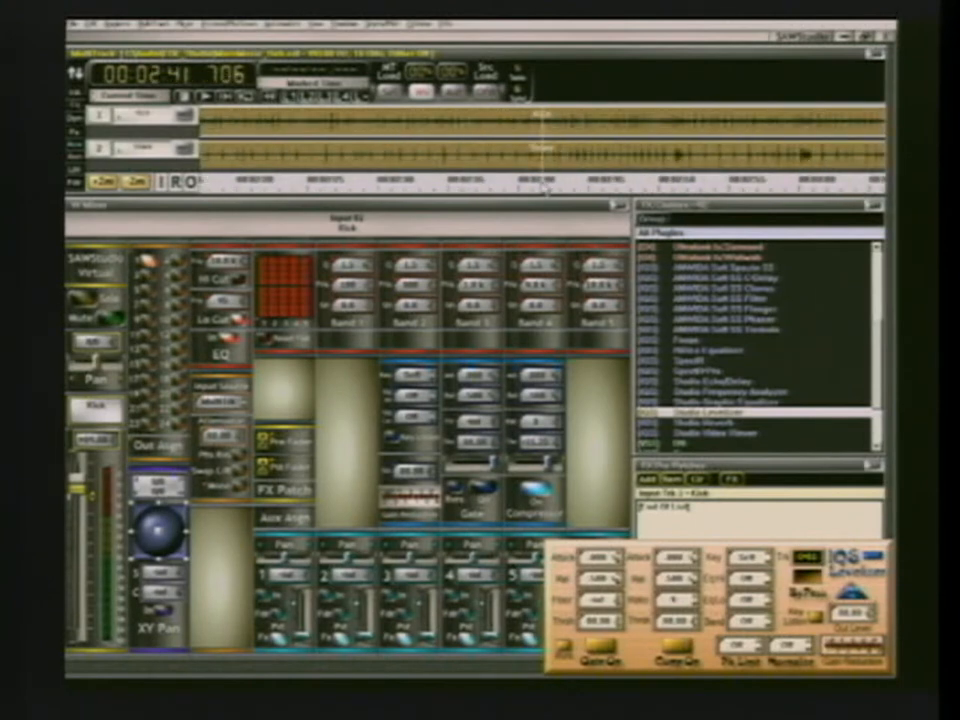
key("F2")
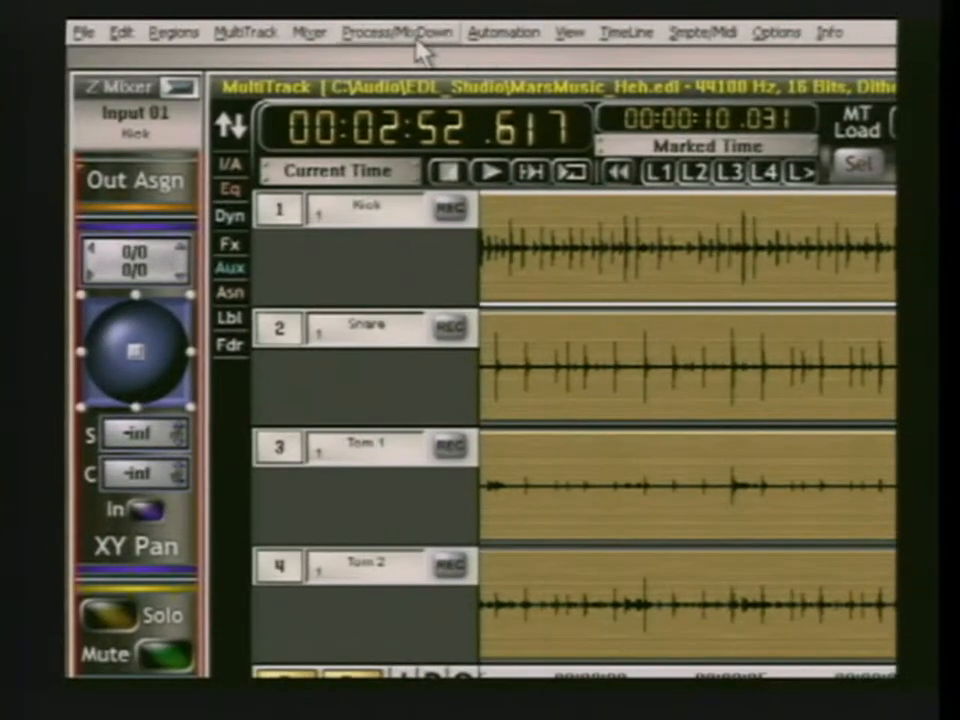
left_click(417, 38)
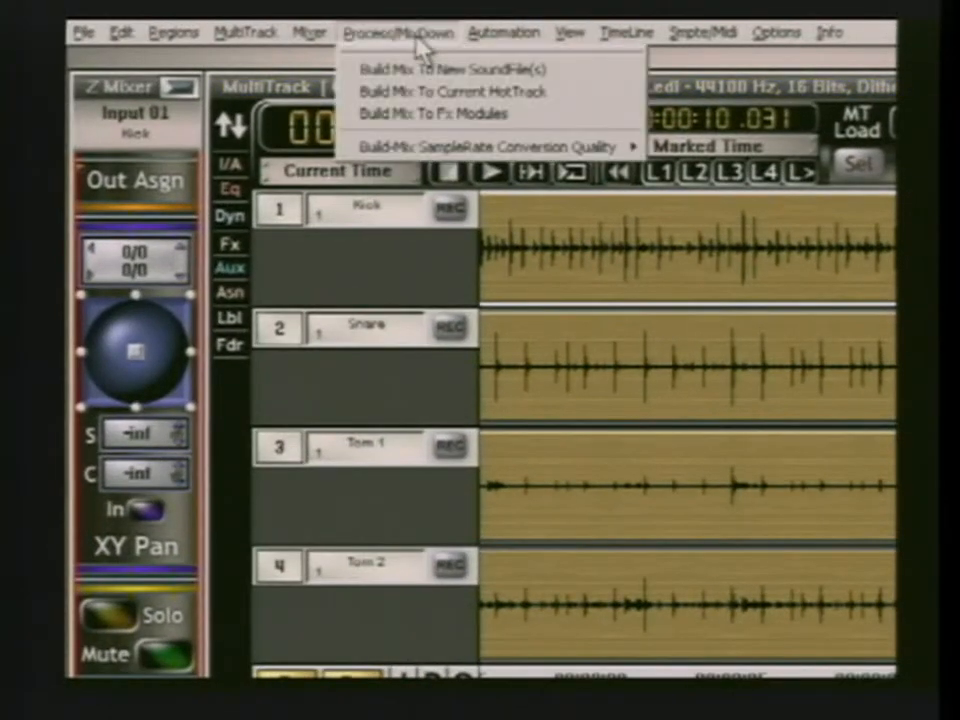
left_click(437, 78)
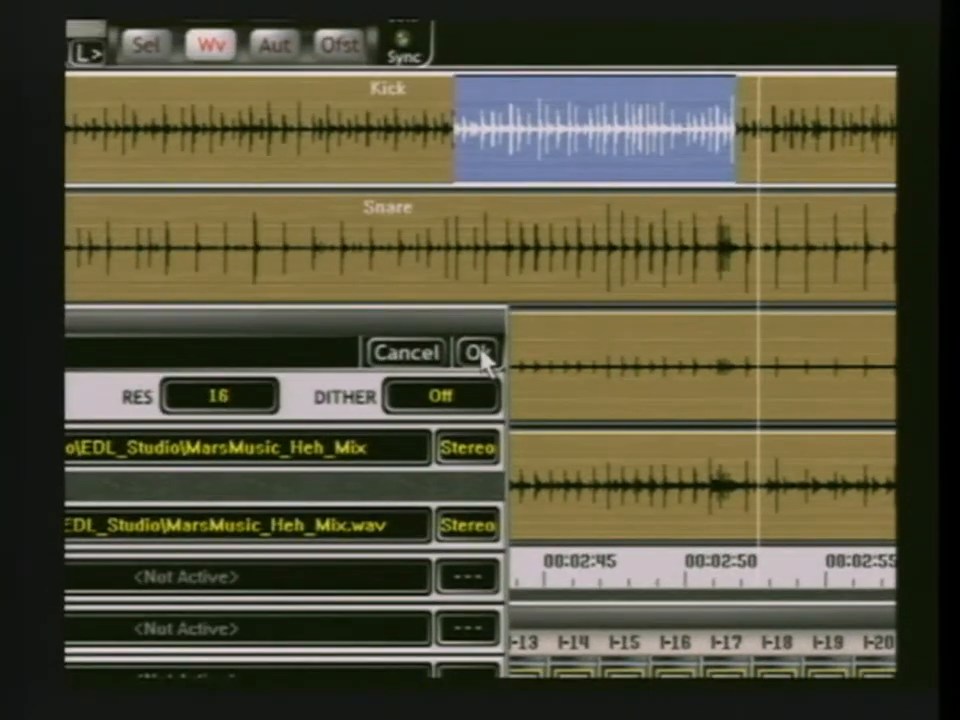
left_click(478, 353)
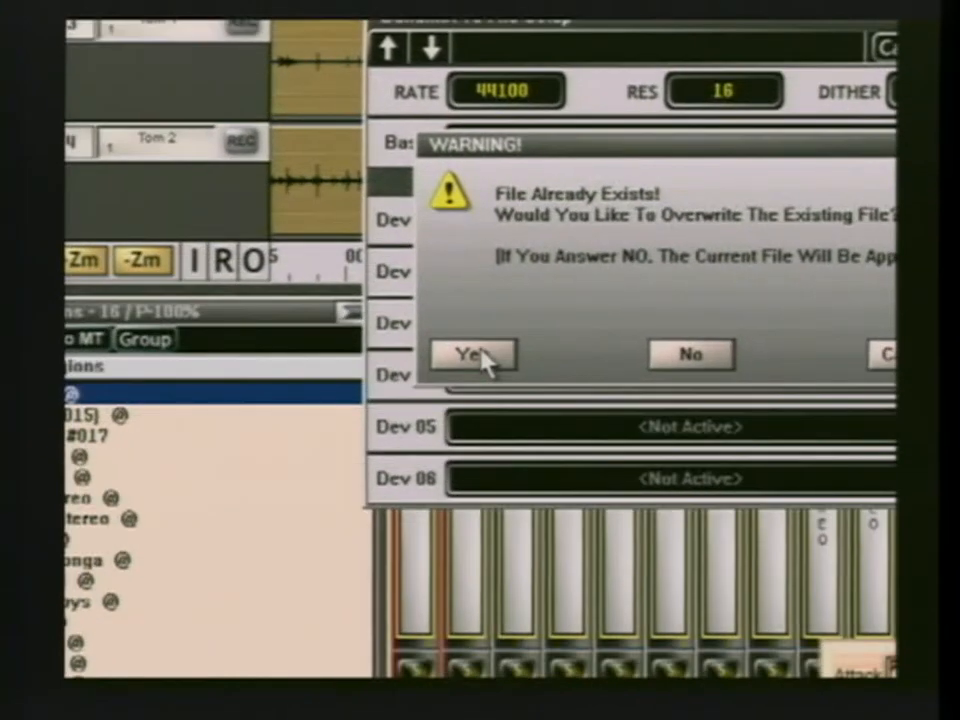
left_click(474, 355)
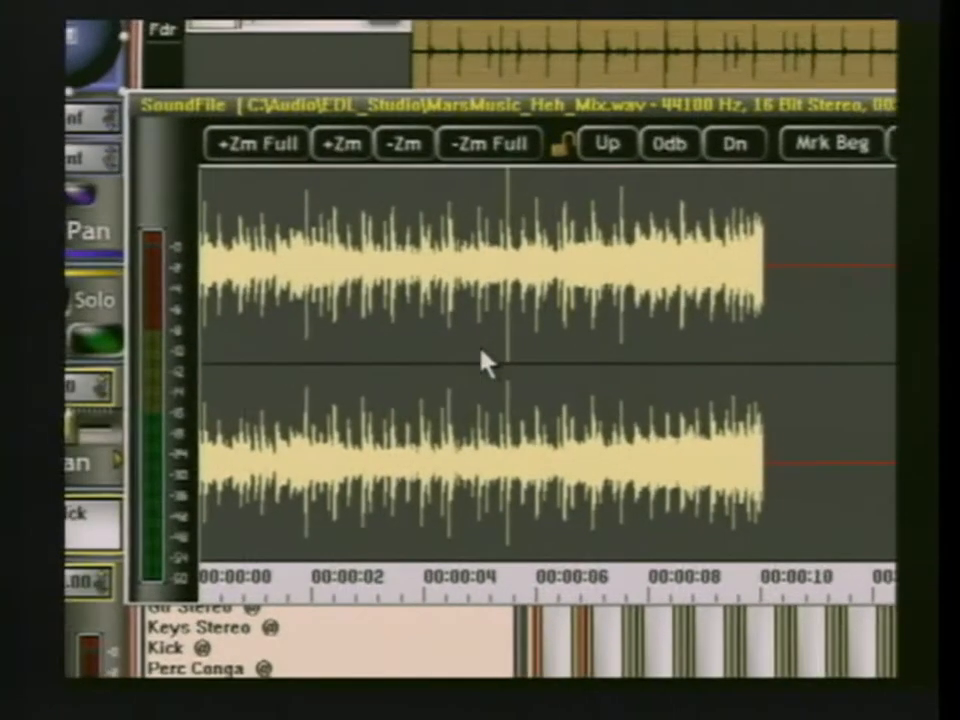
Step: Examine the peaks in the waveform of the mixed-down sound file and play part of it
key("Up")
key("Up")
key("Down")
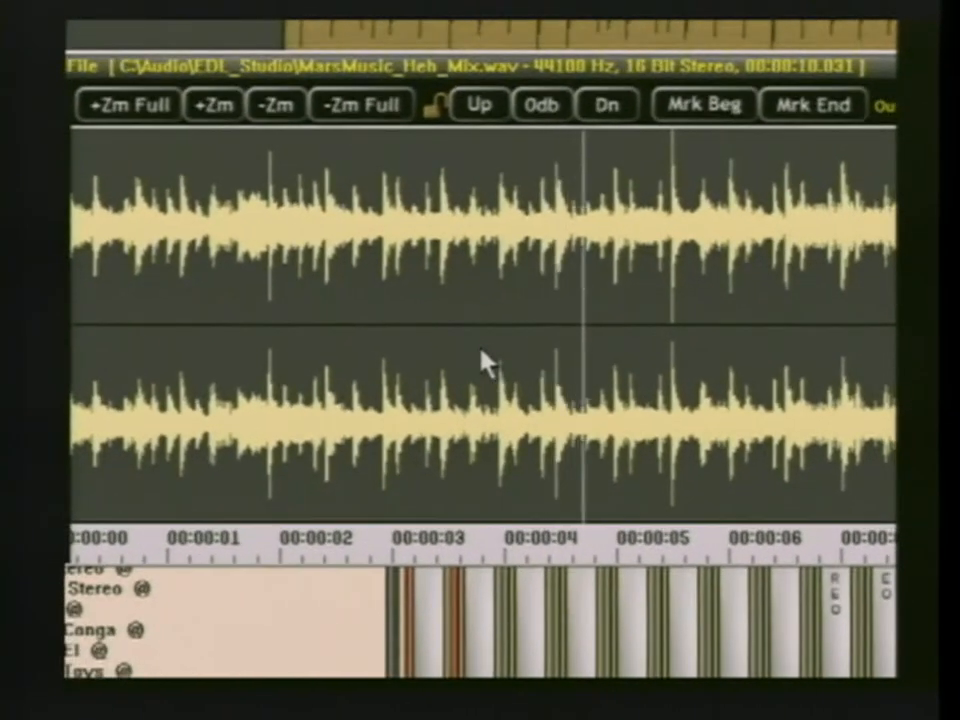
key("Down")
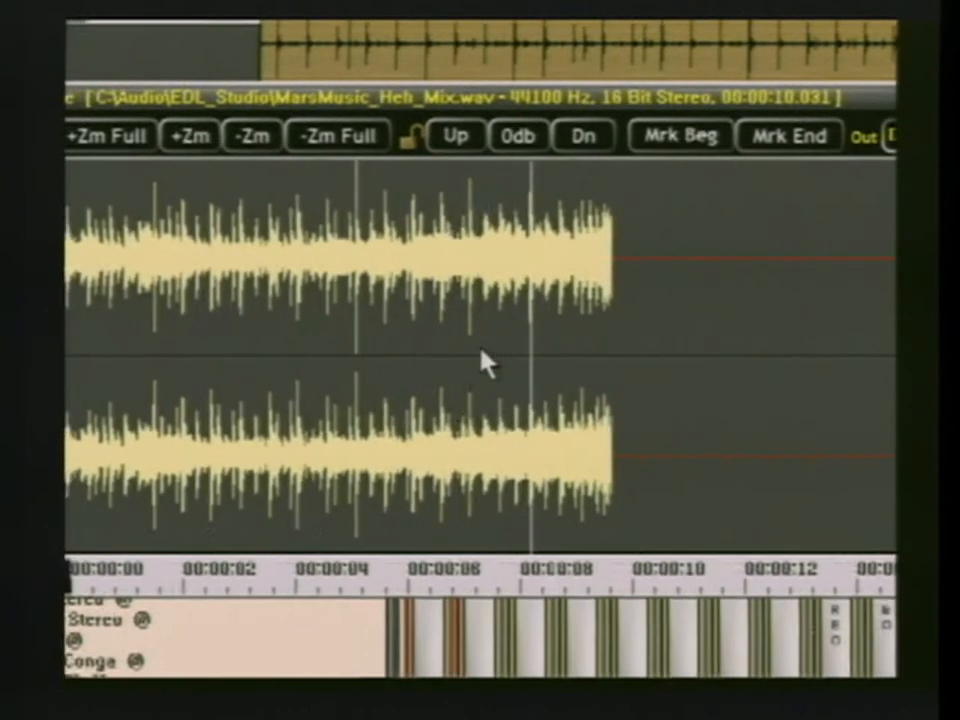
left_click(238, 343)
key("Up")
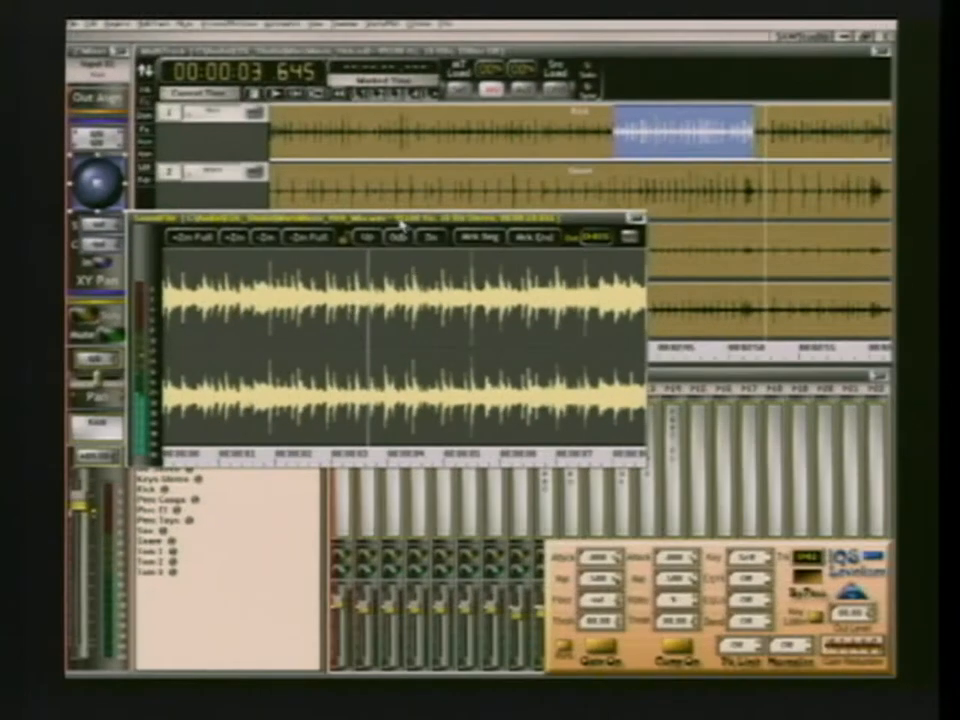
Step: Move the SoundFile view above the Levelizer window and set the Levelizer's peak limit to 34%
left_click_drag(400, 224, 642, 288)
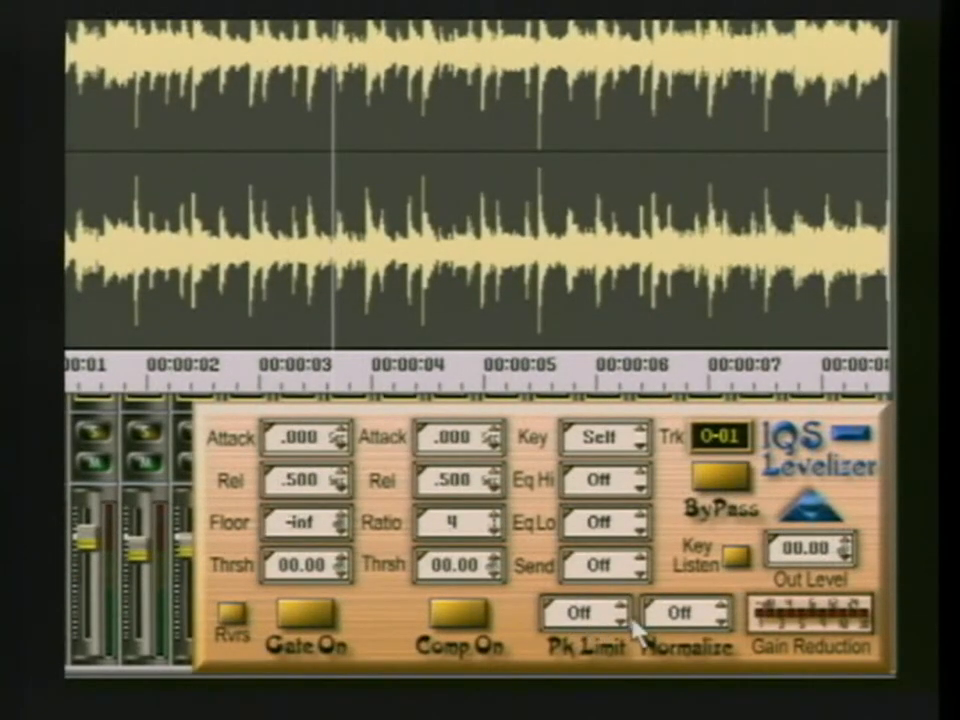
mouse_move(615, 597)
left_mouse_down()
mouse_move(620, 630)
mouse_move(617, 613)
left_mouse_up()
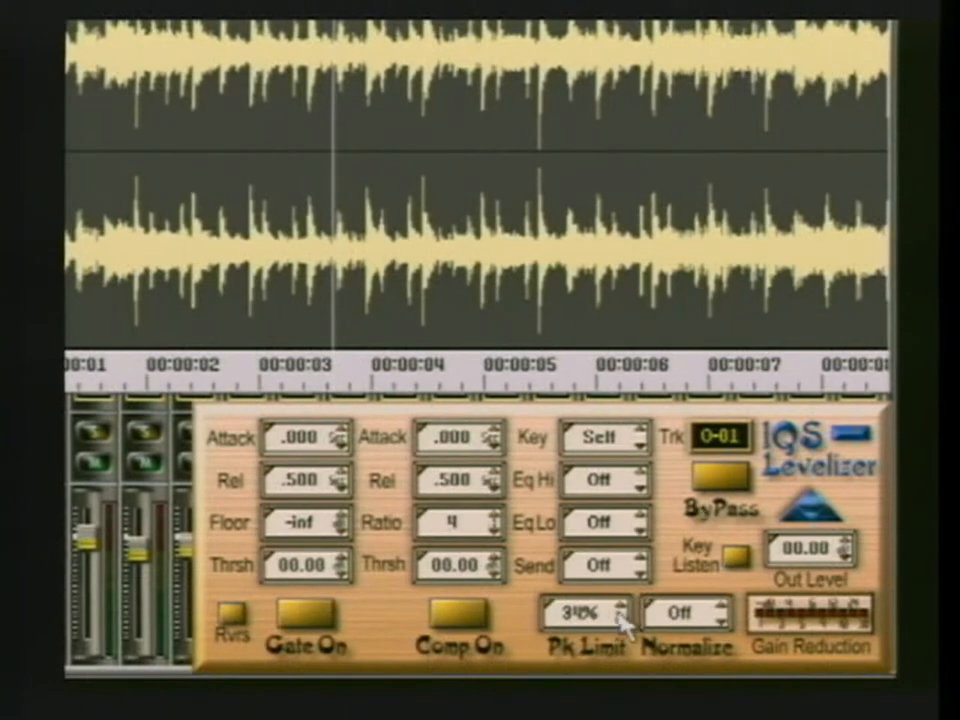
left_click(621, 621)
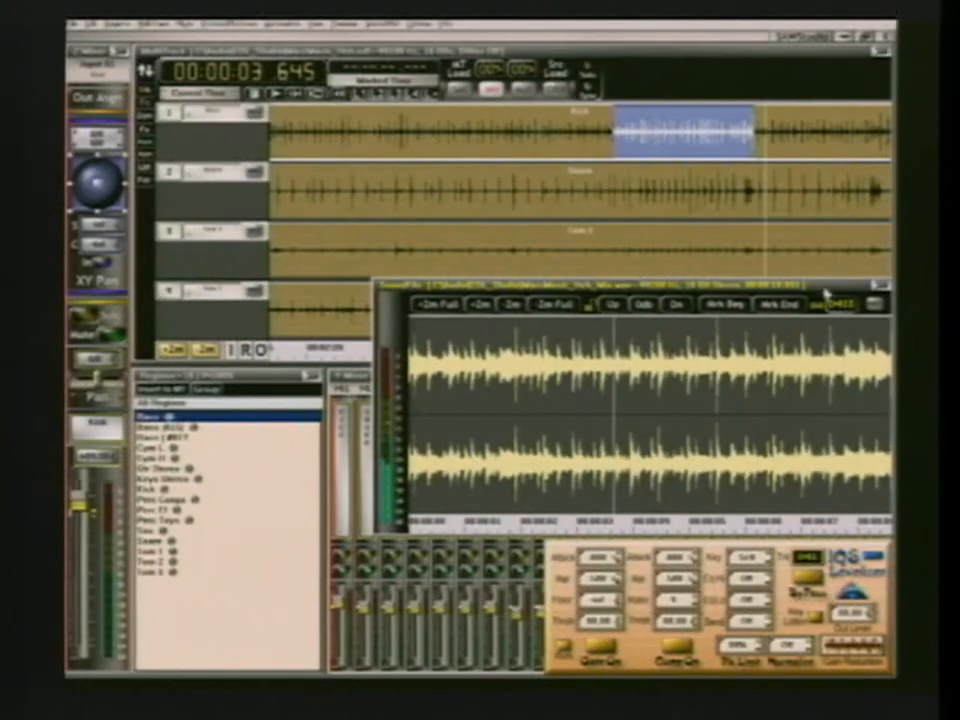
Step: Build the marked range to MarsMusic_Heh_Mix.wav again, appending the new mix to the existing file
left_click(876, 285)
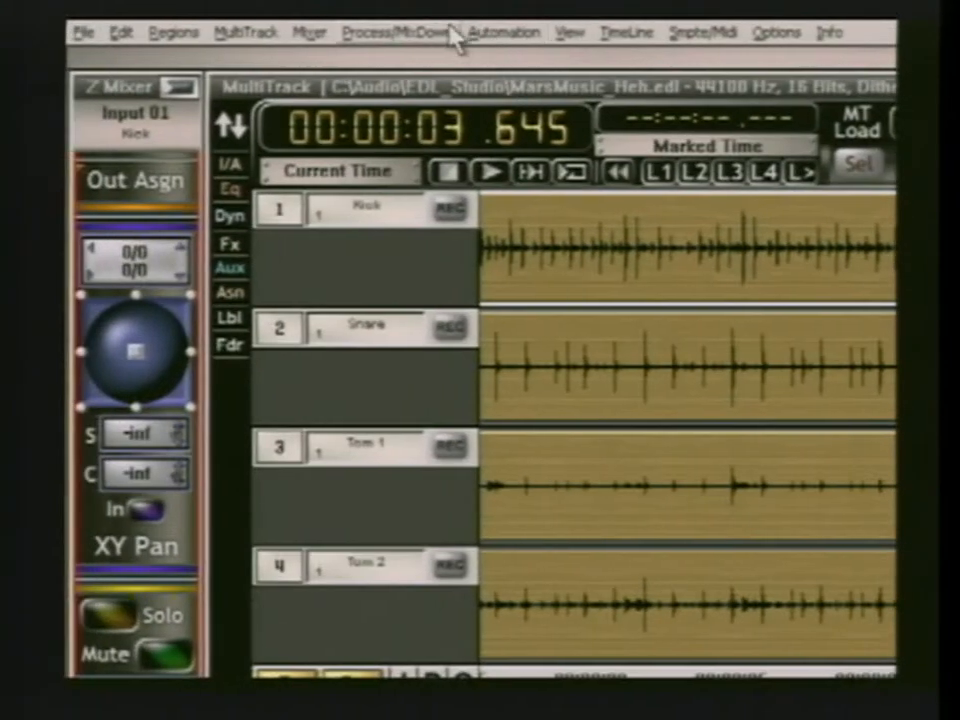
left_click(240, 25)
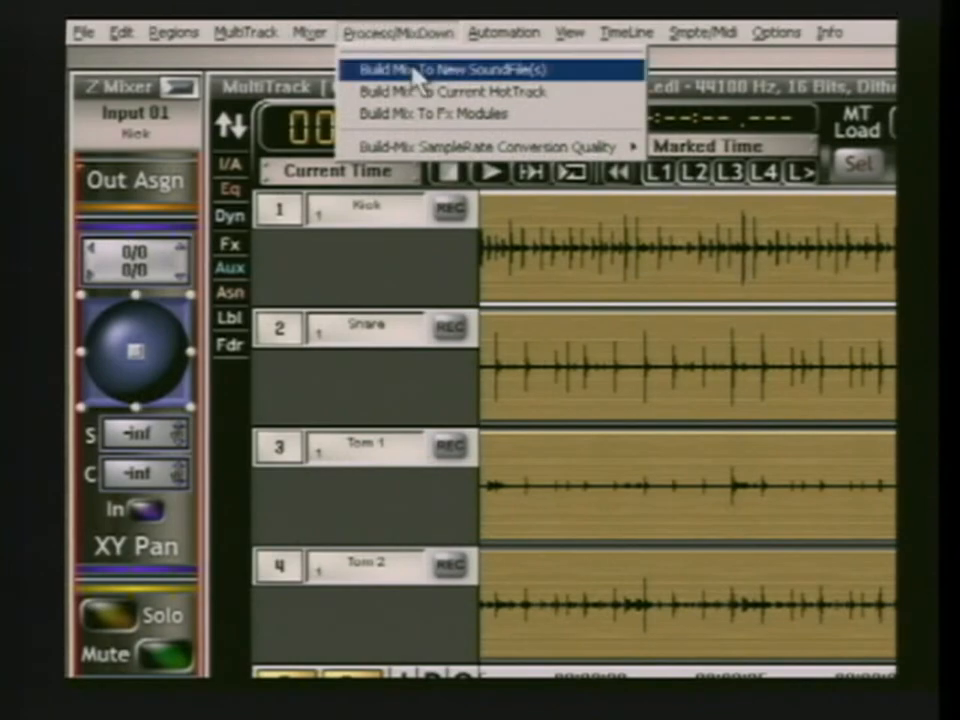
left_click(415, 72)
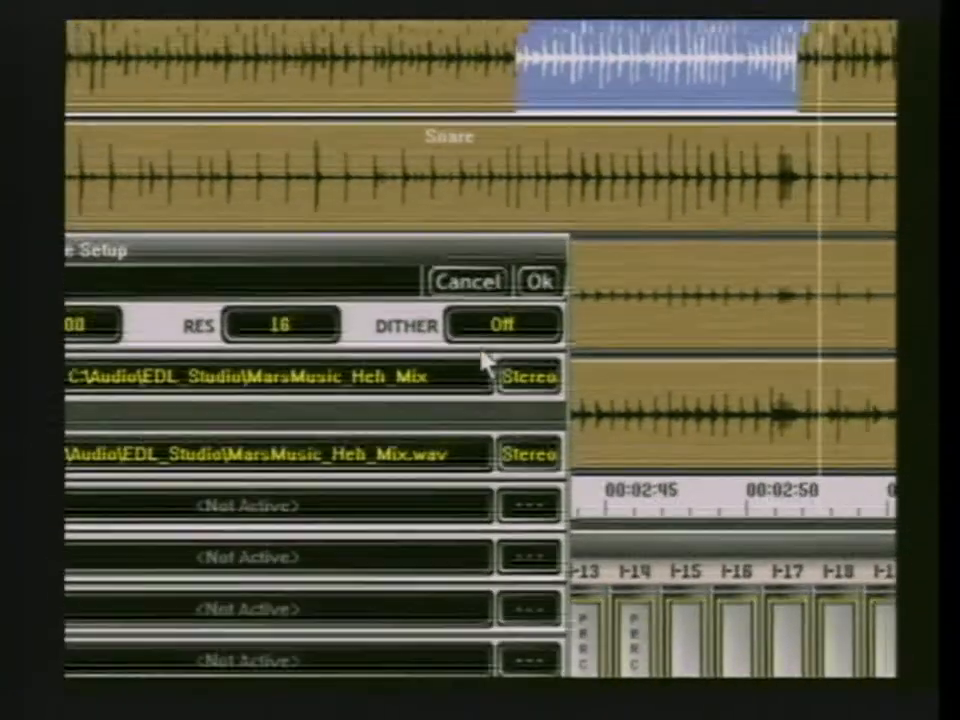
left_click(550, 270)
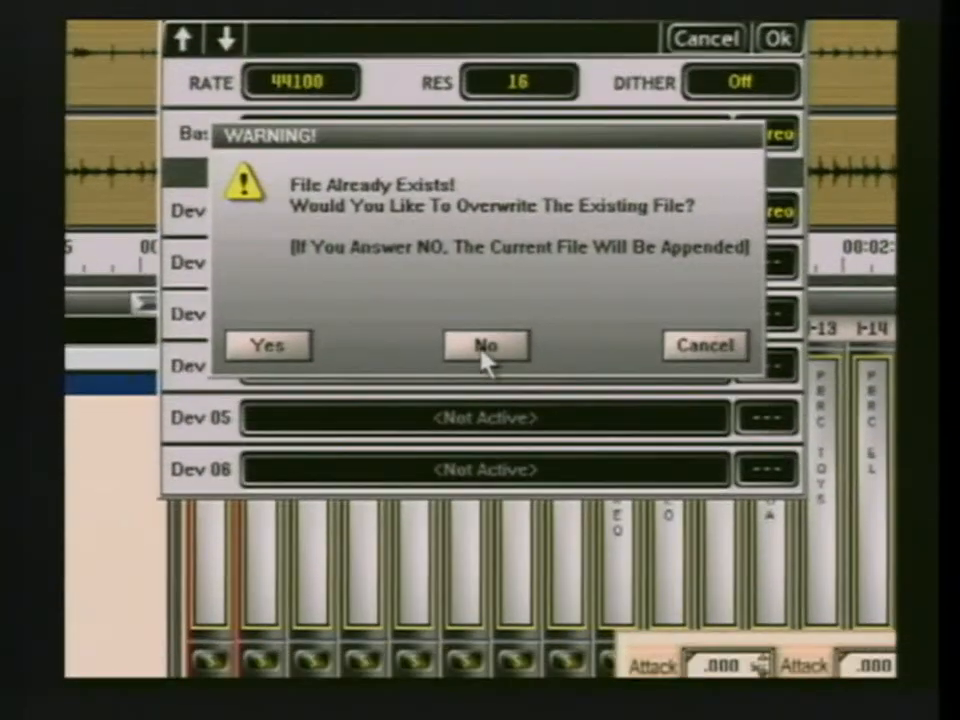
left_click(483, 352)
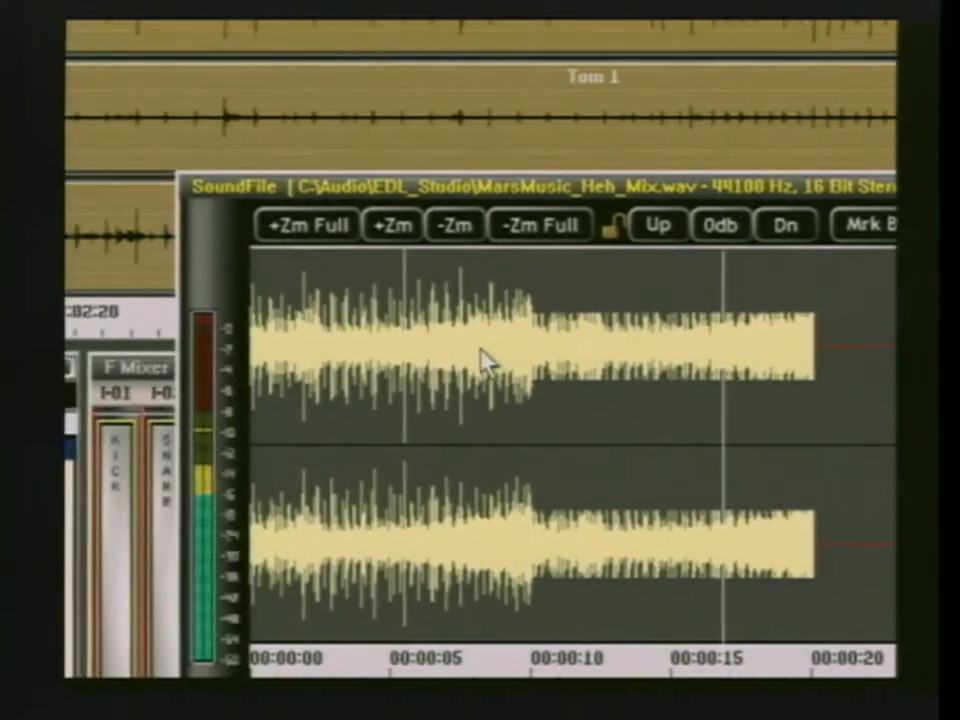
Step: Play the mix file from points before and after 10 seconds to compare the unlimited and peak-limited sections
left_click(286, 360)
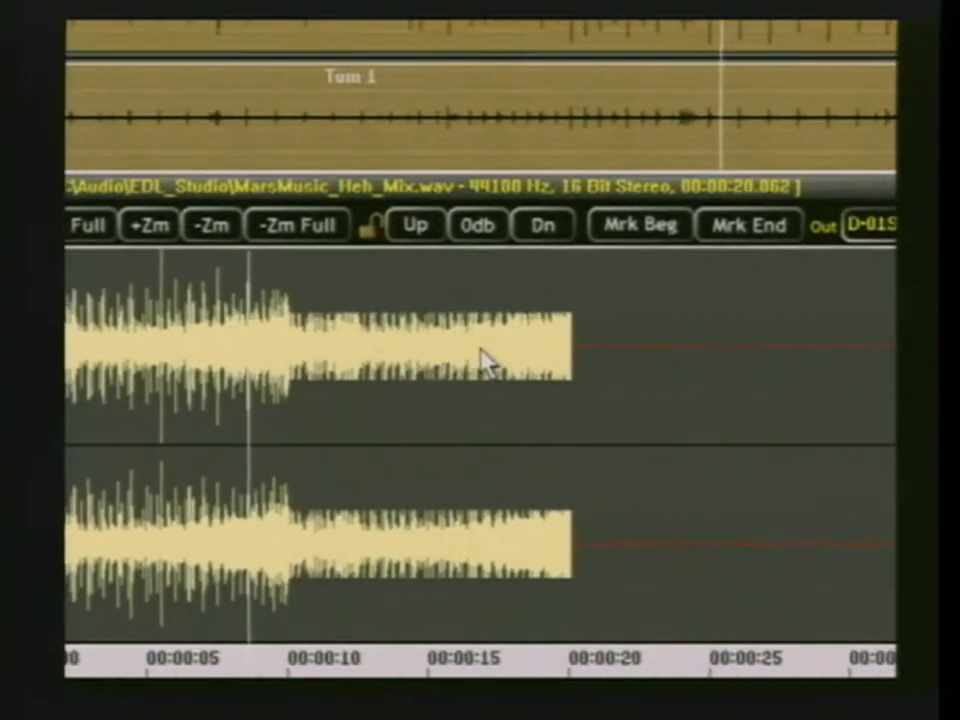
left_click(510, 360)
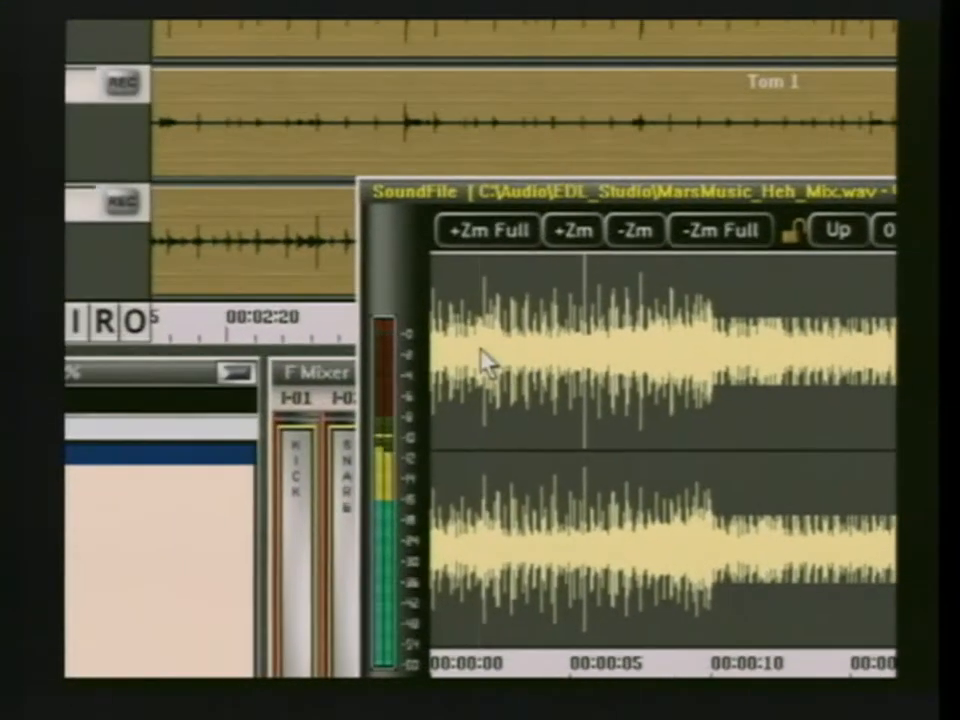
left_click(481, 349)
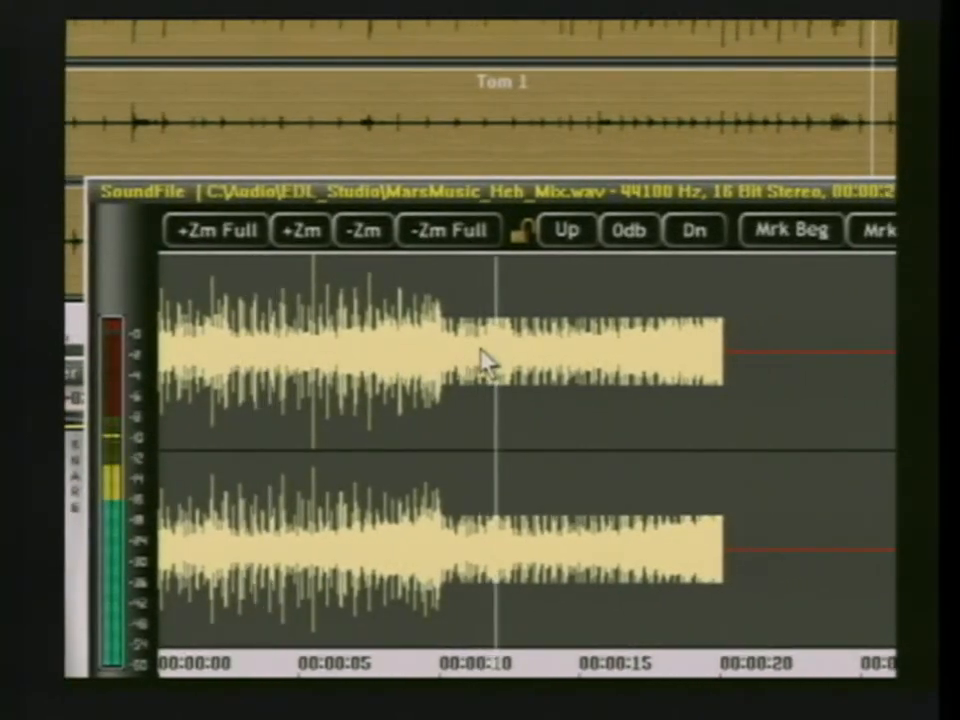
left_click(496, 353)
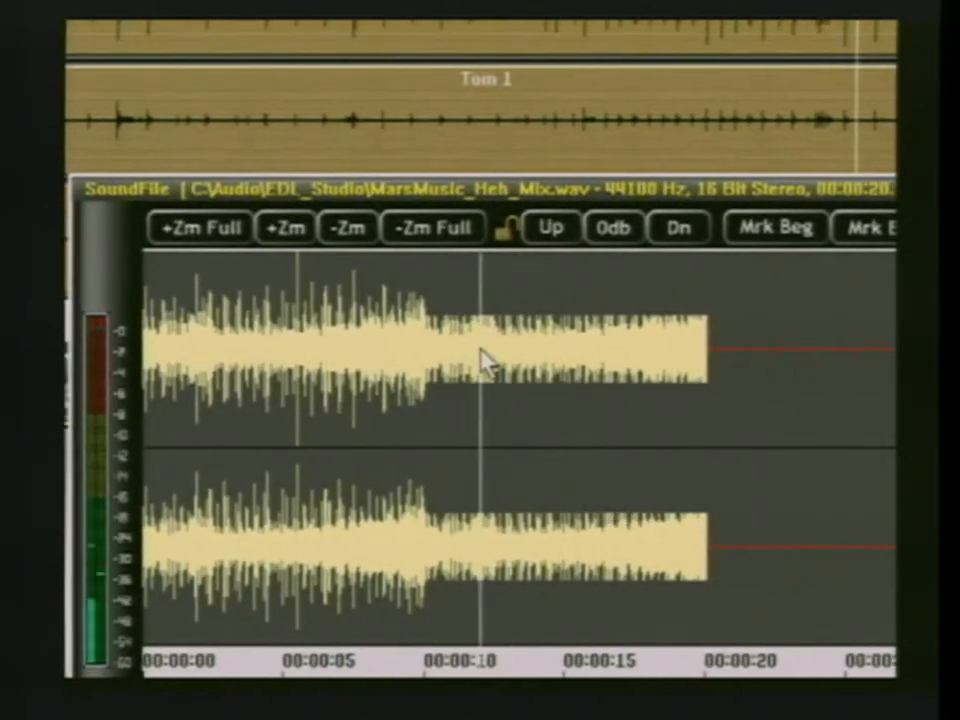
Step: Inspect the limited peaks around 00:00:18.600 in the mix file down to individual samples
left_click(676, 359)
key("Up")
key("Up")
key("Up")
key("Up")
left_click_drag(530, 349, 512, 349)
key("Up")
key("Up")
key("Up")
key("Up")
key("Up")
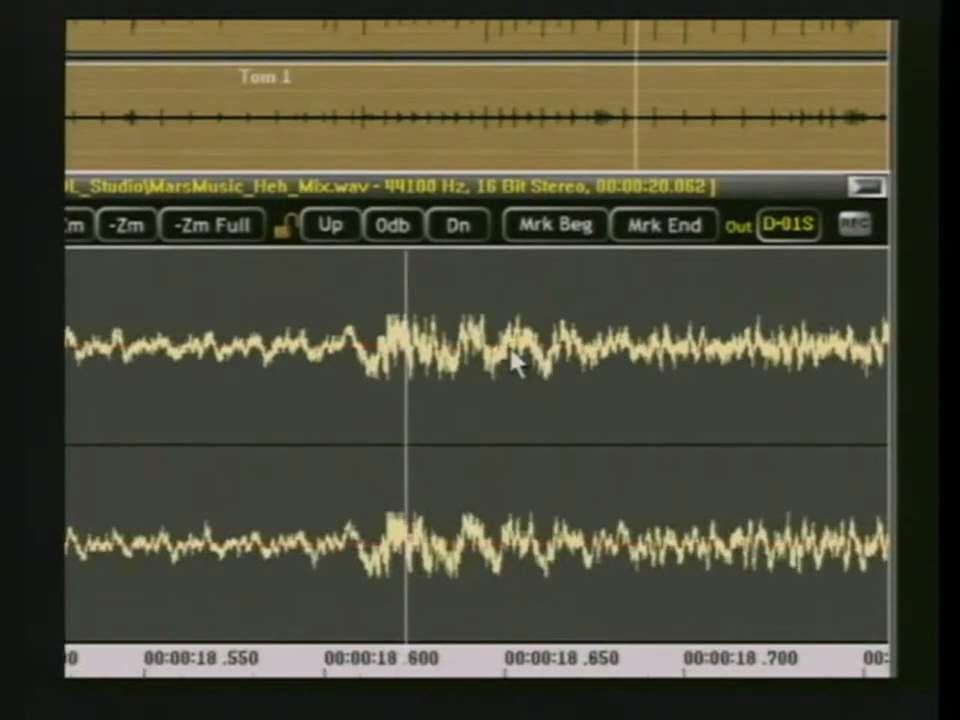
left_click_drag(380, 351, 361, 352)
key("Up")
key("Up")
key("Up")
key("Up")
key("Up")
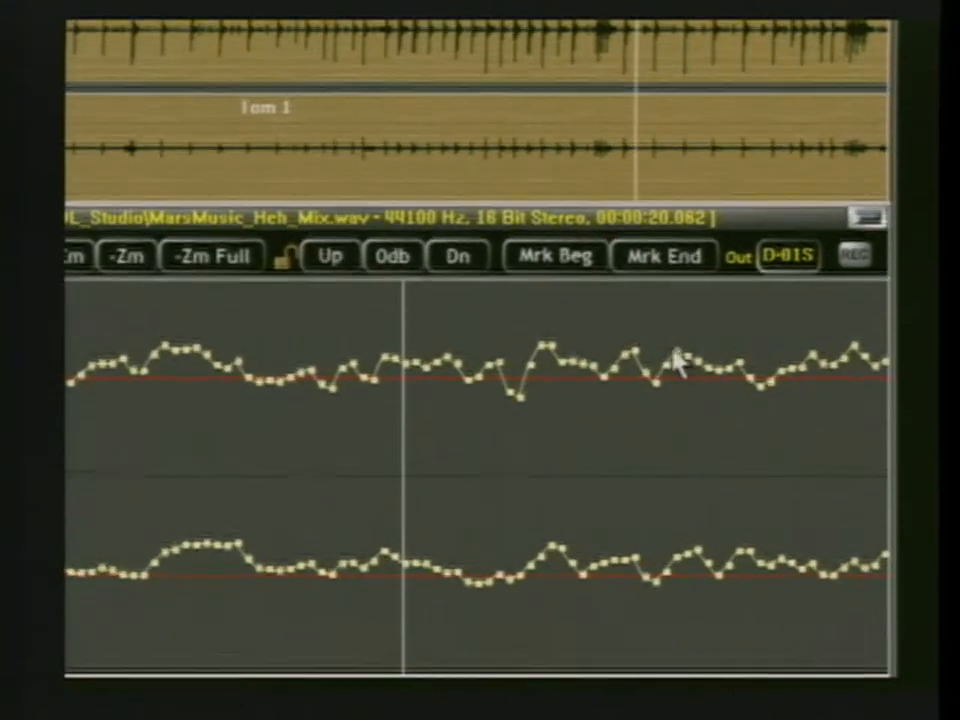
Step: Restore the full-length waveform display of the mix file and put the SoundFile view away
key("Down")
key("Down")
key("Down")
key("Down")
key("Down")
key("Down")
key("Down")
key("Down")
key("Down")
key("Down")
key("Down")
key("Down")
key("Down")
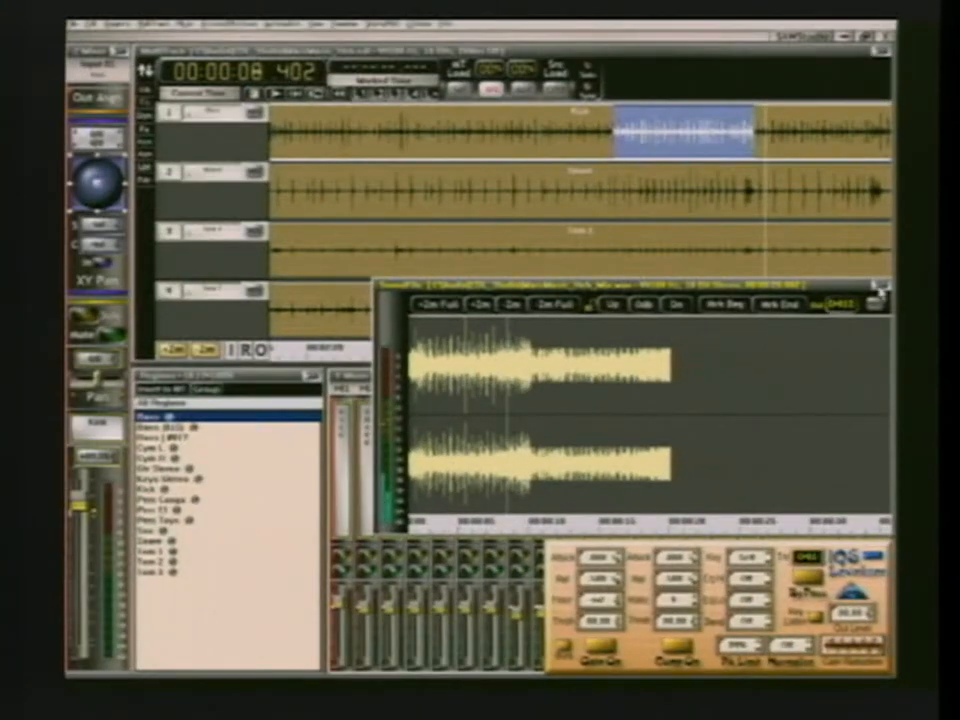
left_click(879, 287)
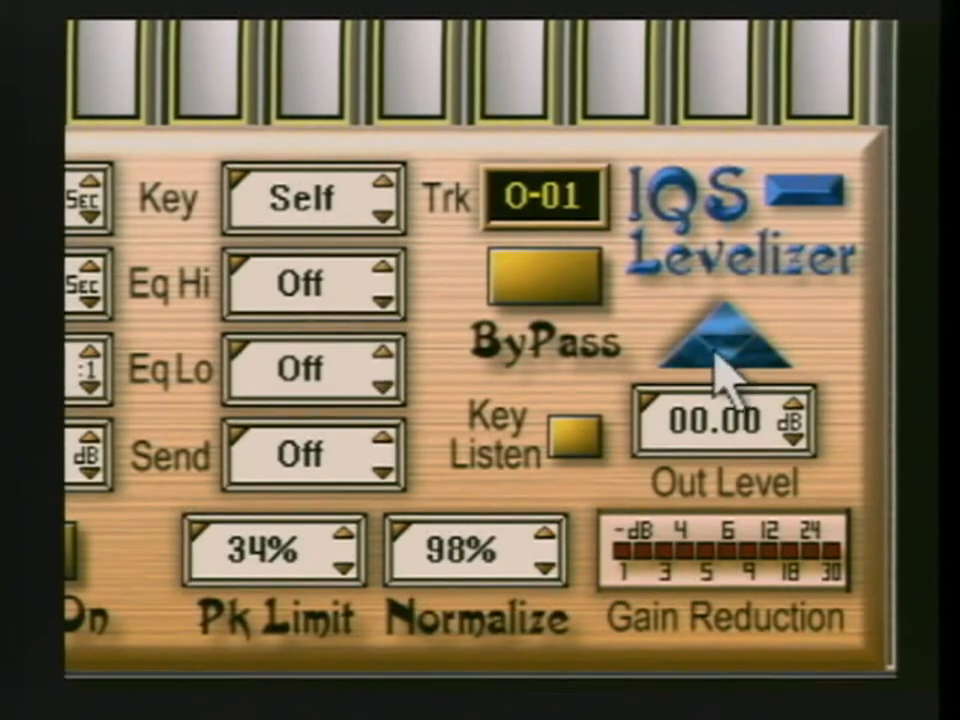
Step: Switch the Levelizer's peak-limit and normalize values to a dB display
left_click(720, 350)
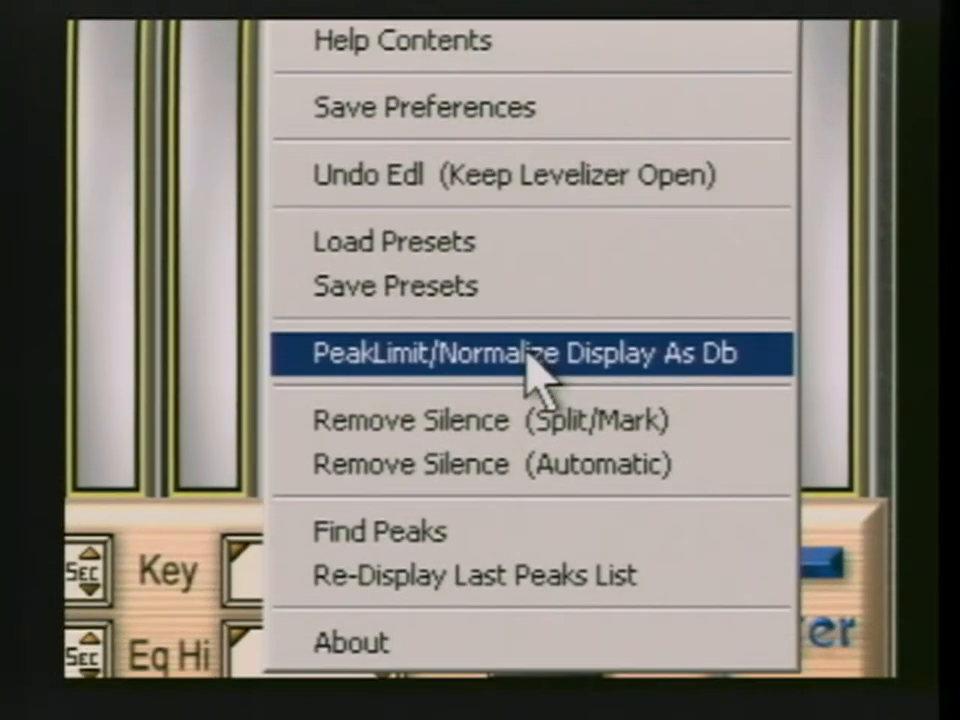
left_click(530, 318)
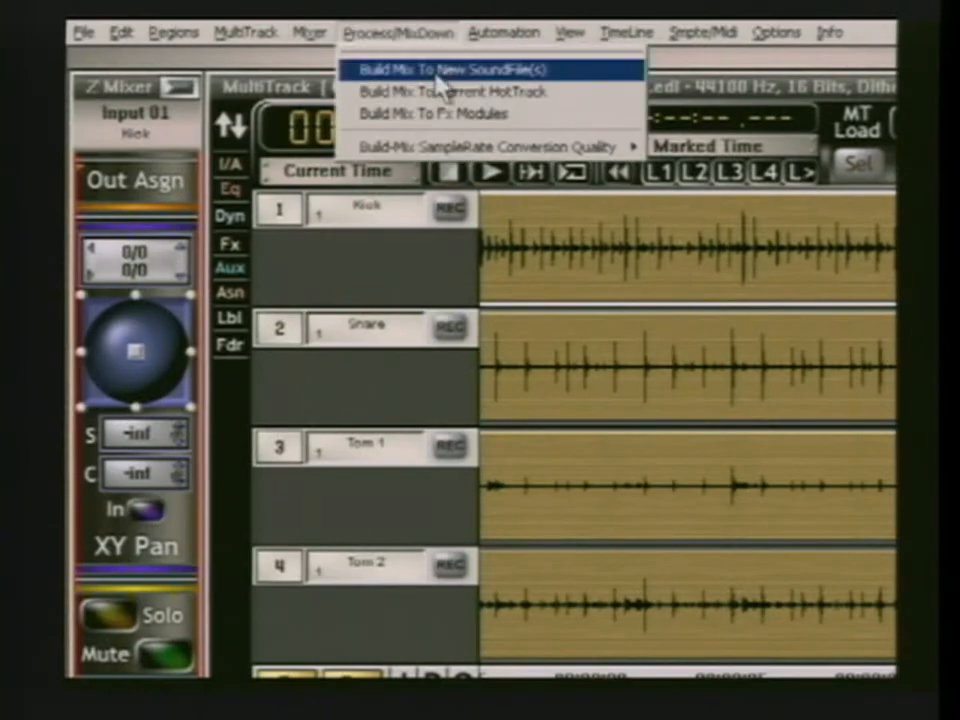
Step: Build the marked range to MarsMusic_Heh_Mix.wav once more with 98% normalizing active, appending it to the existing file
left_click(437, 72)
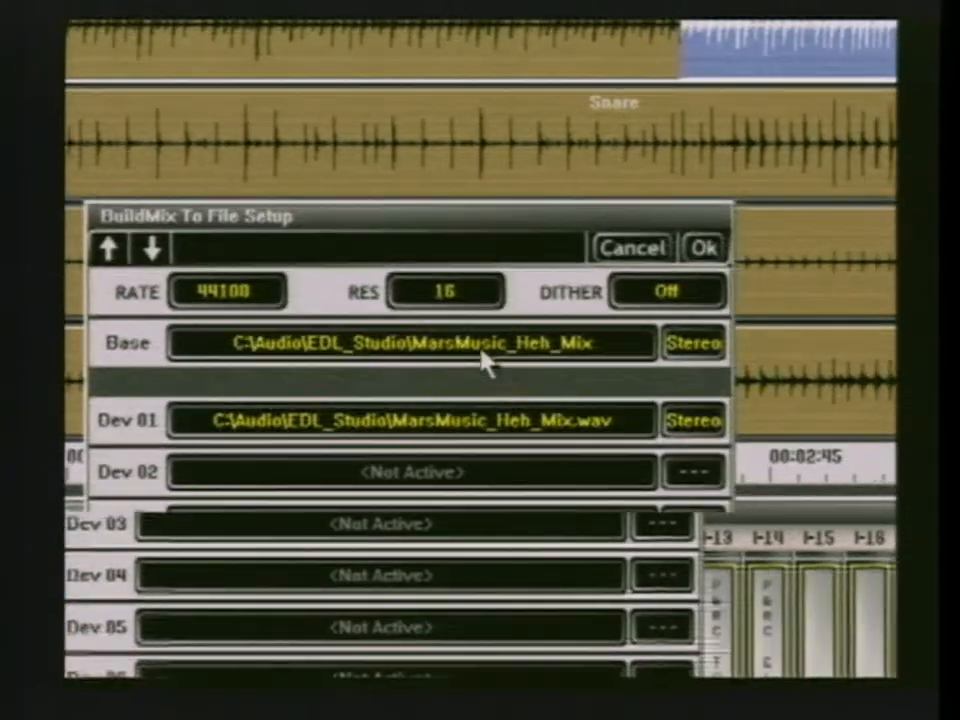
left_click(704, 248)
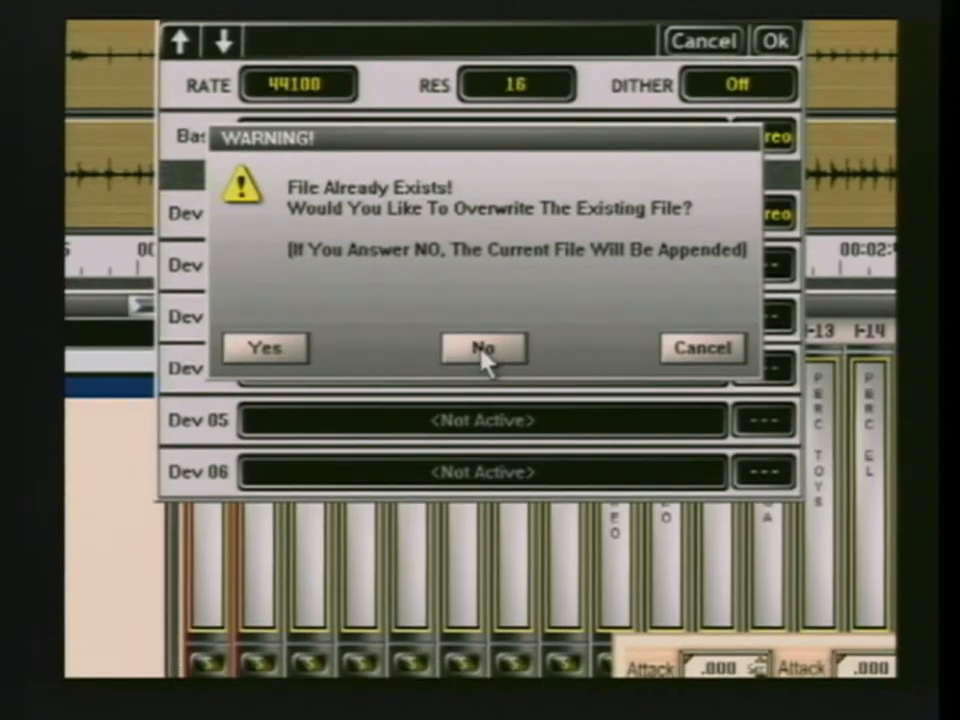
left_click(452, 434)
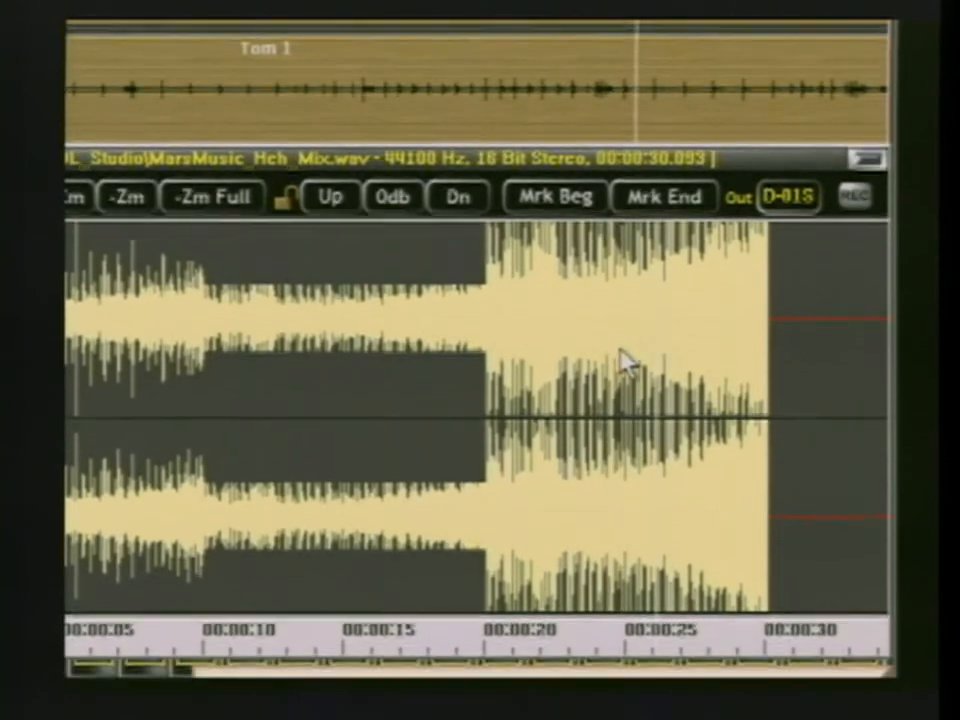
Step: Inspect the normalized peaks around 00:00:28.110 in the mix file down to individual samples
key("Up")
key("Up")
key("Up")
key("Up")
key("Up")
key("Up")
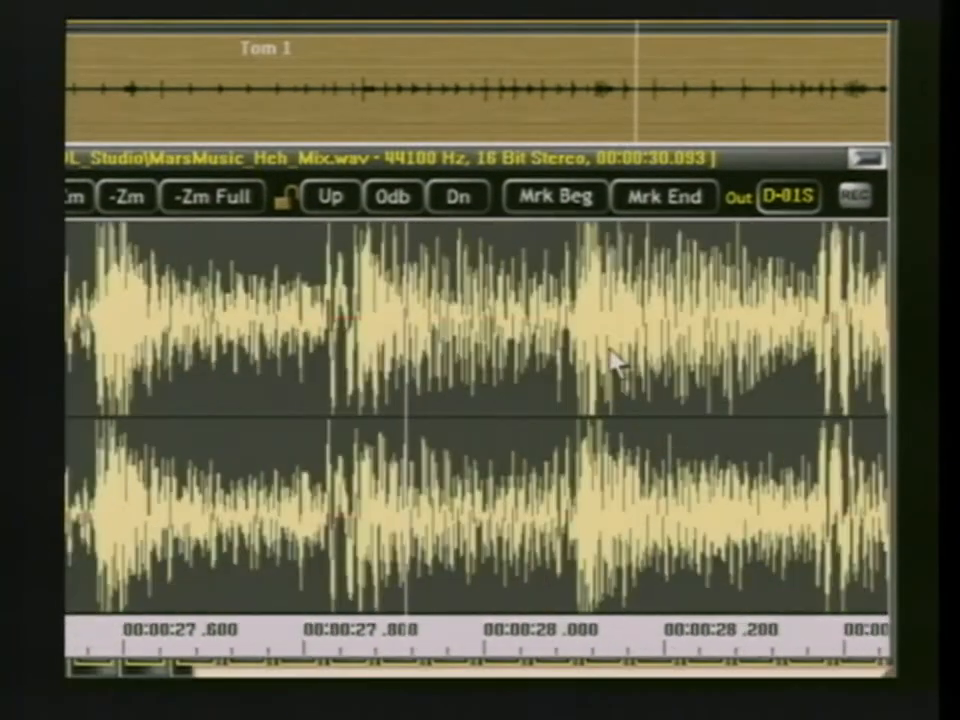
key("Up")
key("Up")
key("Up")
key("Up")
key("Up")
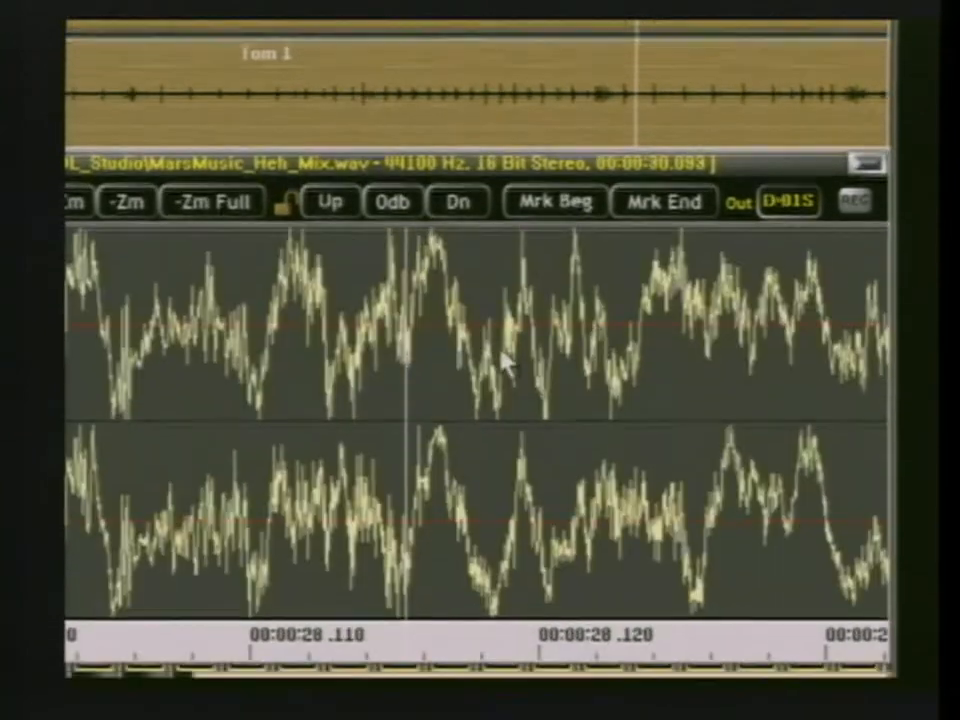
left_click(480, 348)
left_click(453, 355)
key("Up")
key("Up")
key("Up")
key("Up")
Step: Zoom the mix file's waveform back out to an overview and put the SoundFile view away
key("Down")
key("Down")
key("Down")
key("Down")
key("Down")
key("Down")
key("Down")
key("Down")
key("Down")
key("Down")
key("Down")
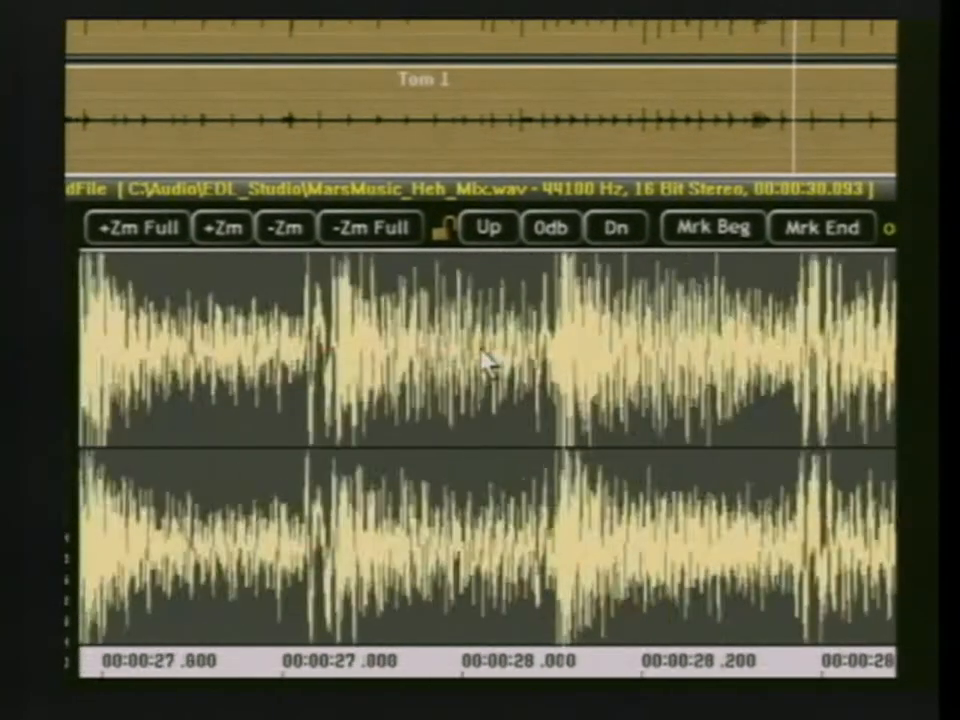
key("Down")
key("Down")
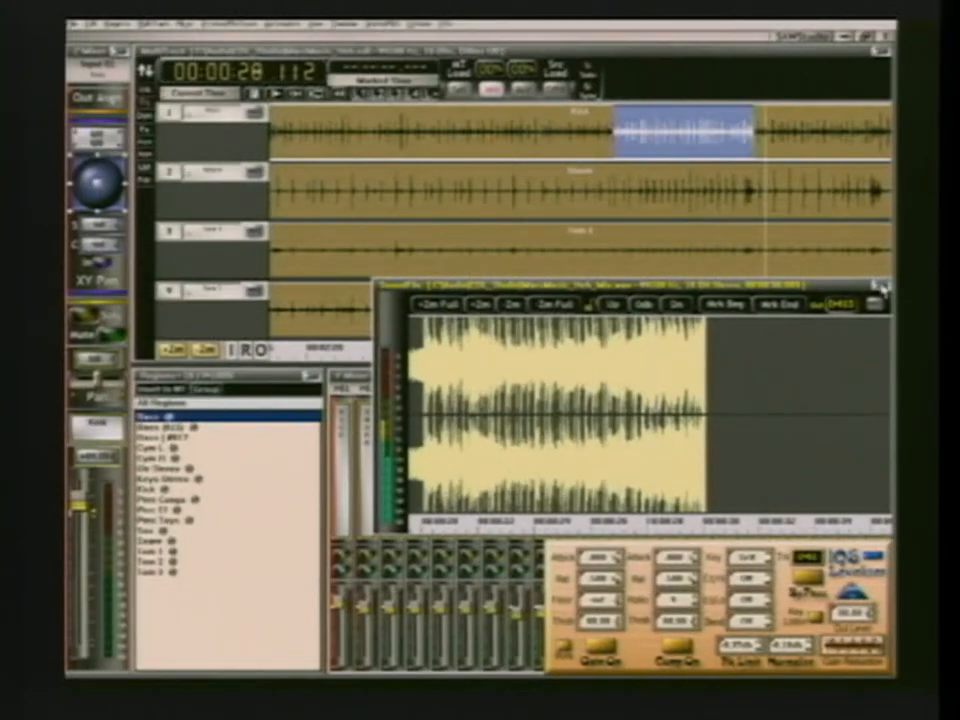
left_click(880, 287)
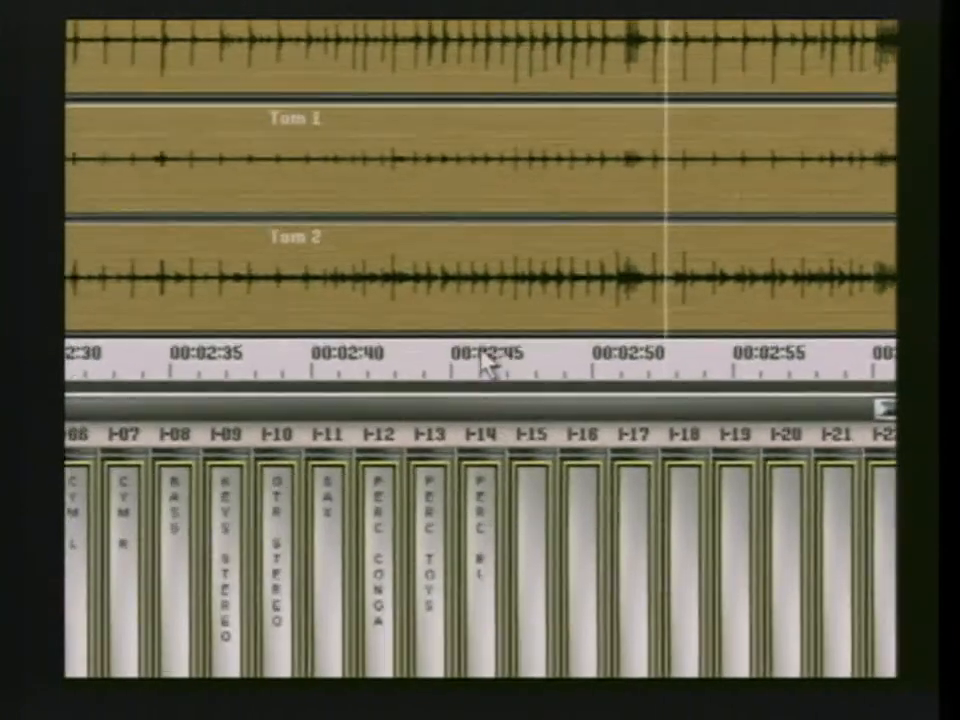
Step: Clear the marked range in the MultiTrack and build a fresh mix to MarsMusic_Heh_Mix.wav, overwriting the existing file
left_click(680, 350)
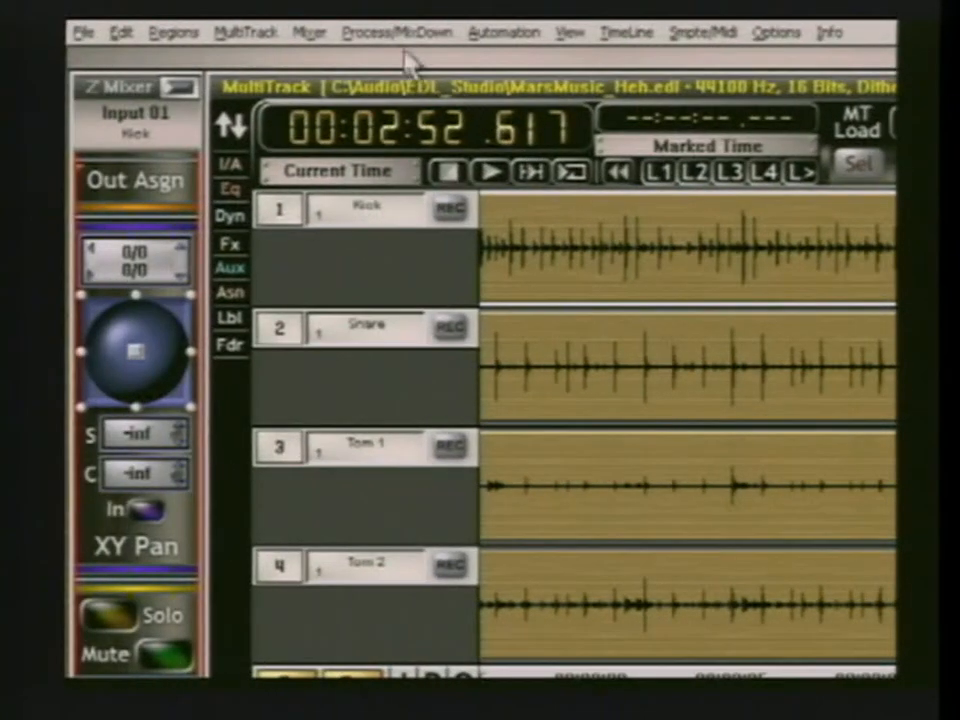
left_click(229, 23)
left_click(413, 72)
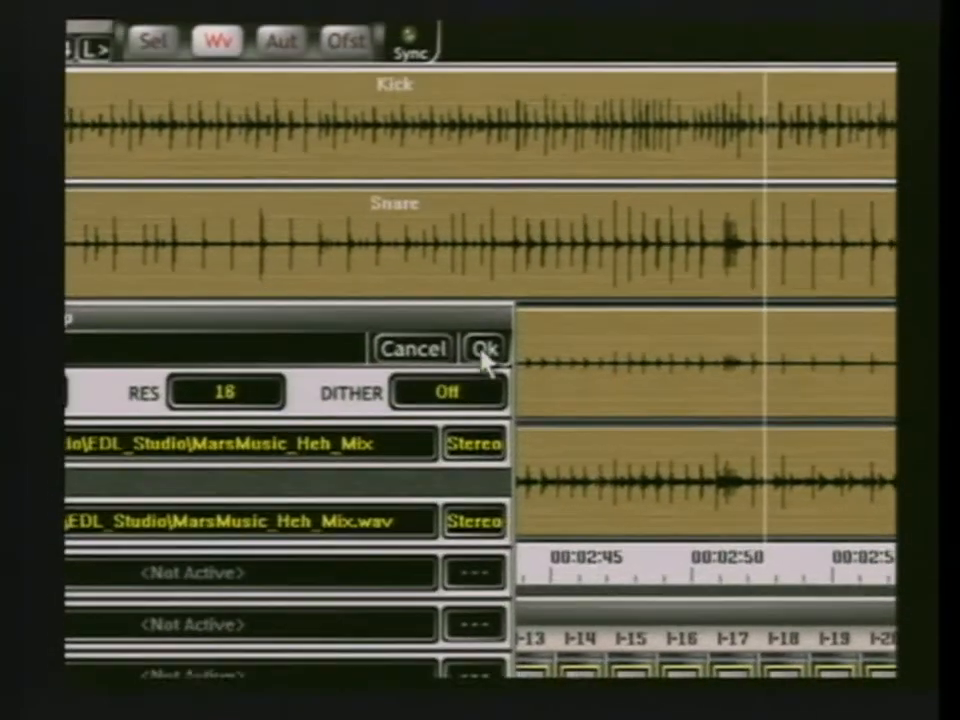
left_click(566, 297)
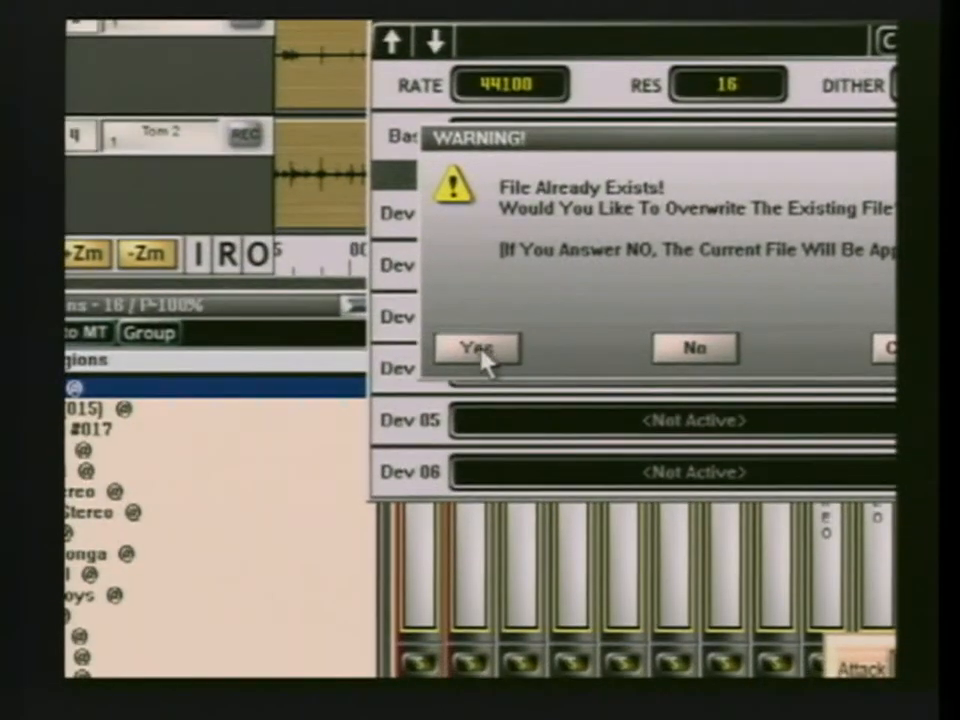
left_click(478, 352)
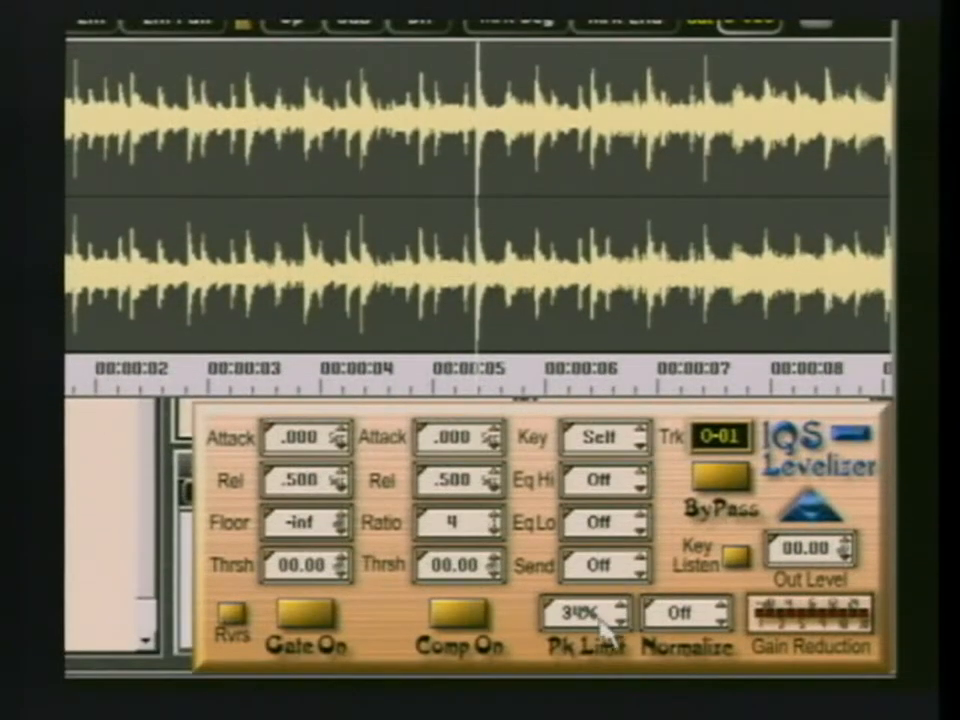
Step: Try a peak limit of 14% in the Levelizer and return the limit to 34%
mouse_move(616, 617)
left_mouse_down()
mouse_move(617, 576)
mouse_move(617, 636)
mouse_move(616, 614)
left_mouse_up()
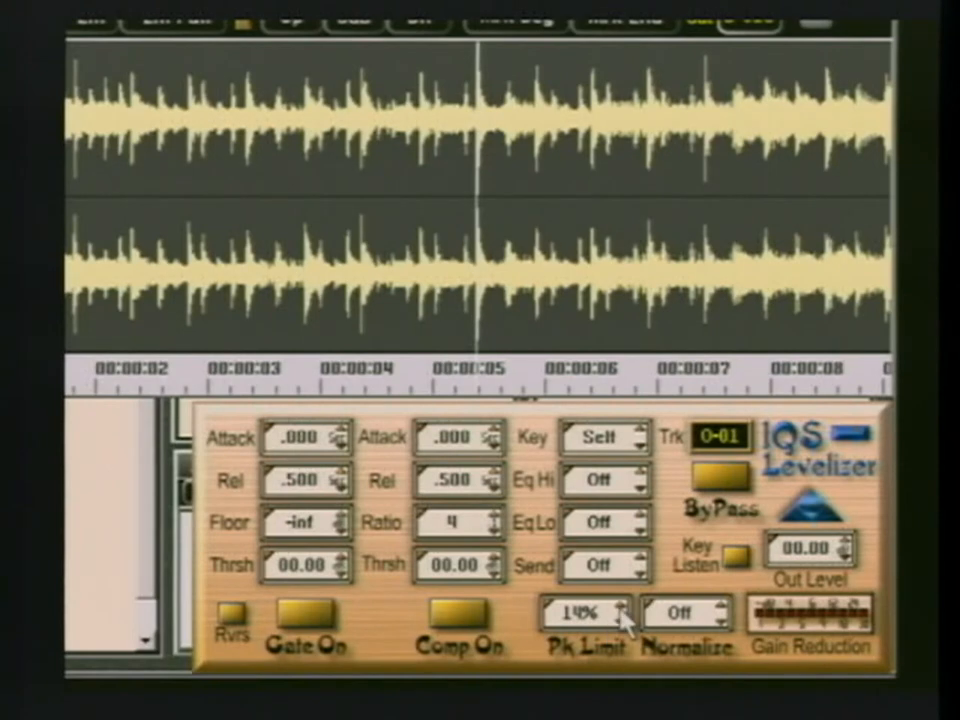
left_click_drag(620, 609, 617, 609)
left_click(618, 621)
left_click(618, 621)
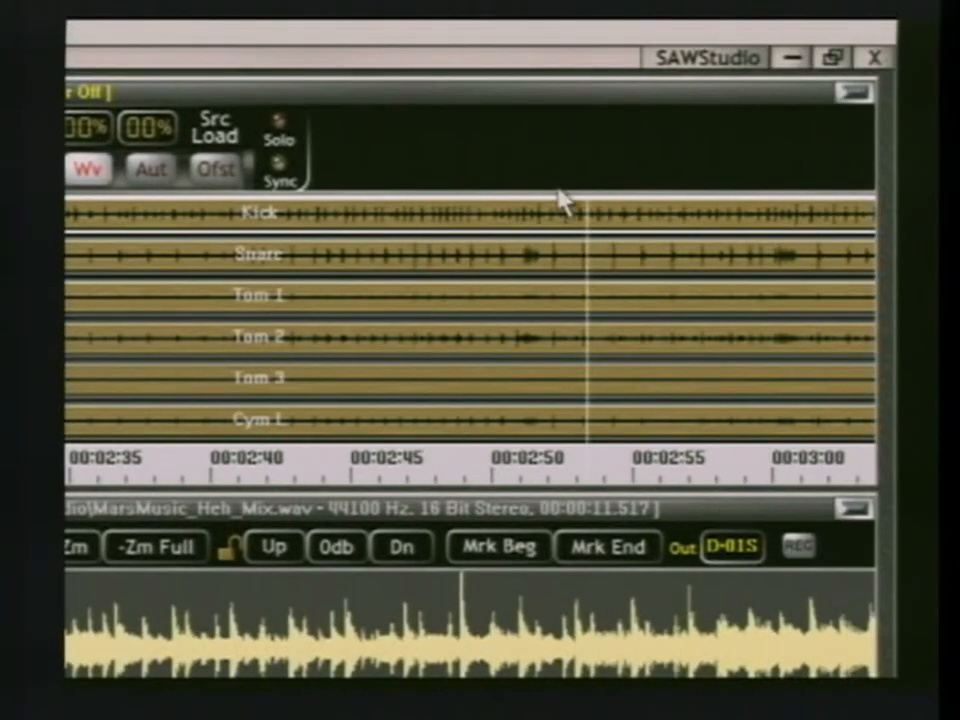
Step: Mark a range about 10.2 seconds long on the Kick track, ending at about 00:02:51.9
left_click_drag(547, 219, 419, 220)
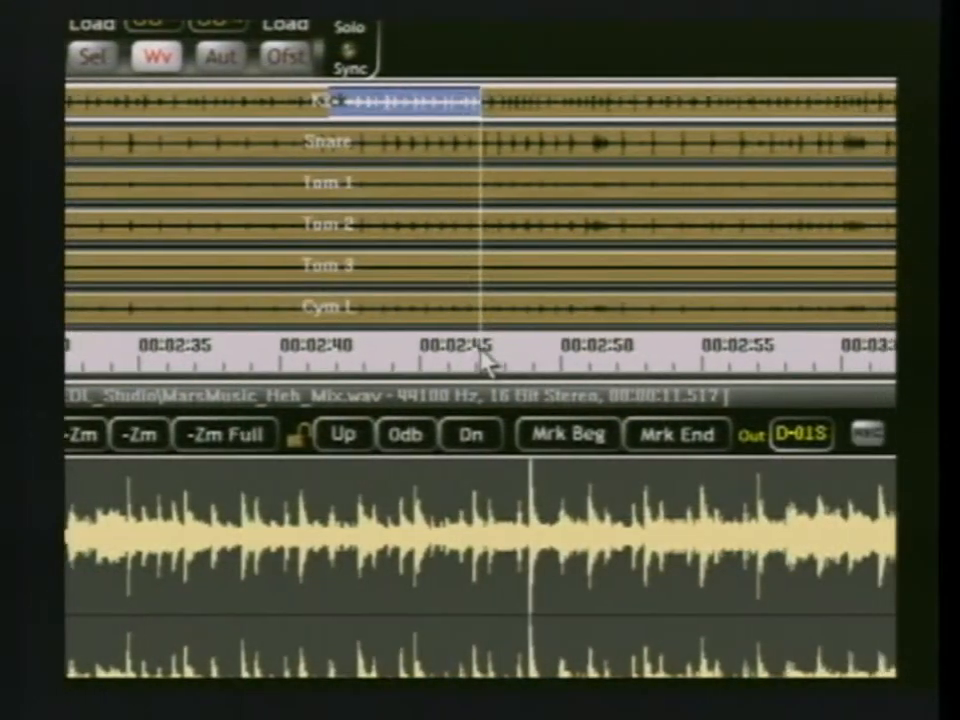
left_click_drag(480, 348, 524, 346)
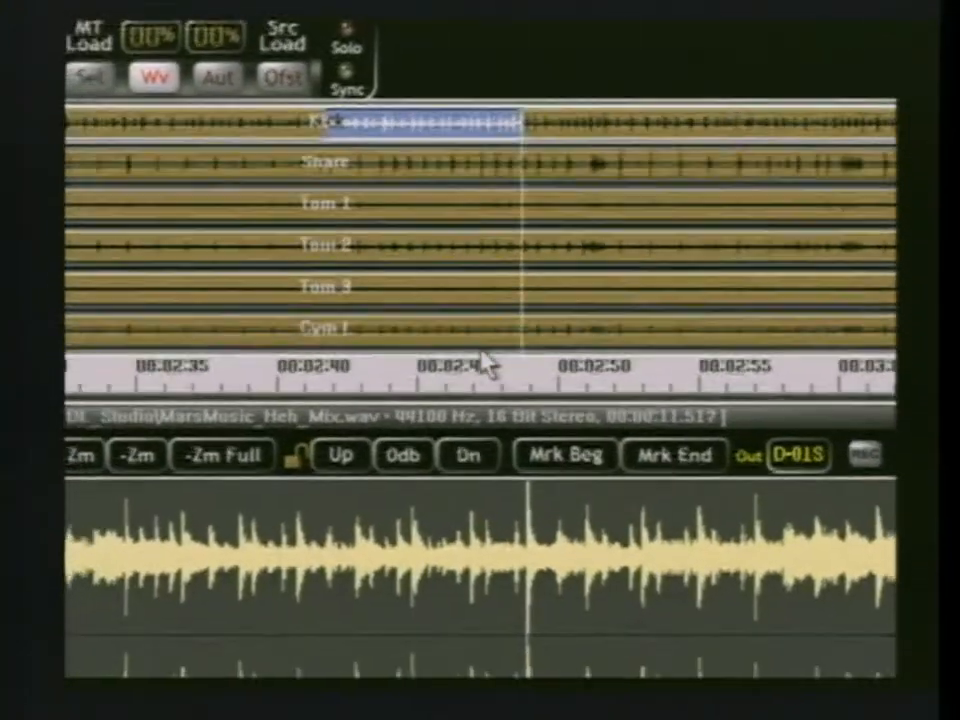
left_click_drag(517, 367, 579, 370)
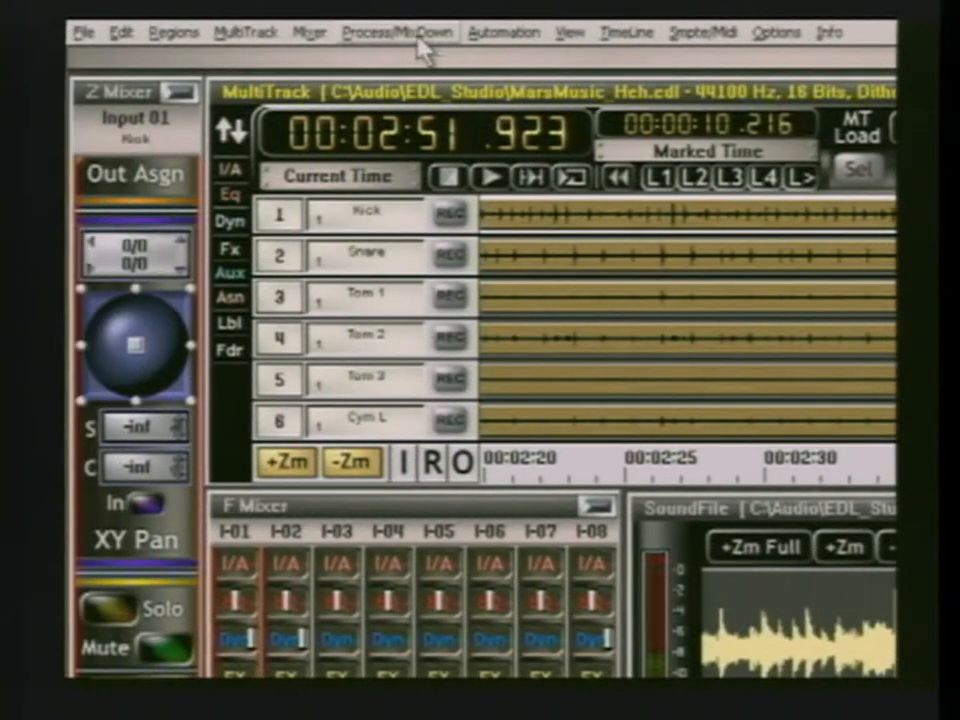
Step: Build the marked range to MarsMusic_Heh_Mix.wav at the 34% peak limit, overwriting the existing file
left_click(425, 34)
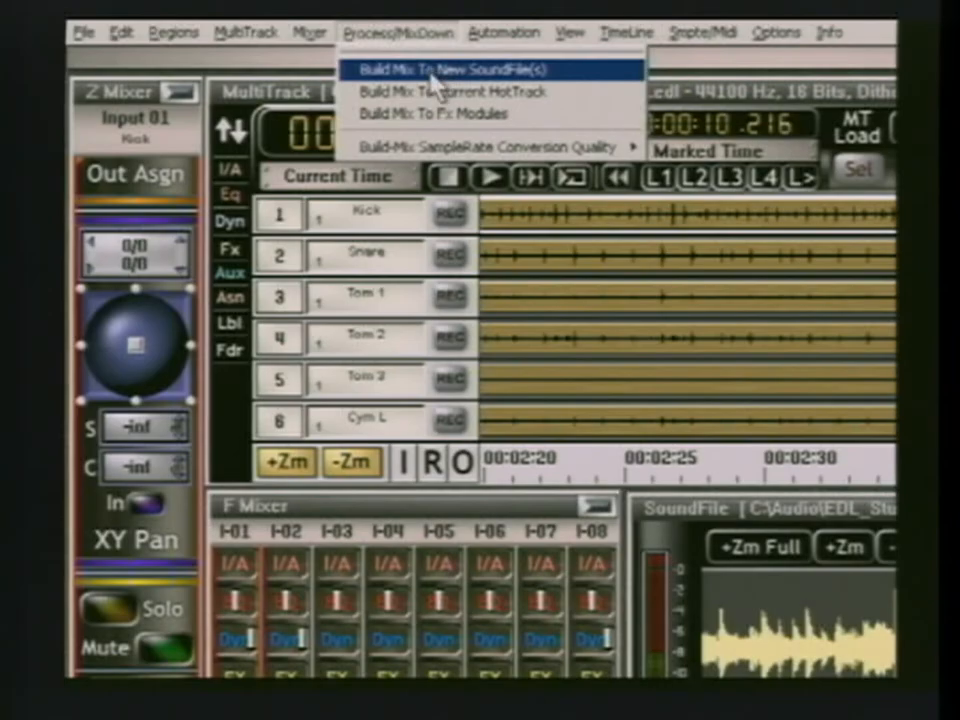
left_click(432, 72)
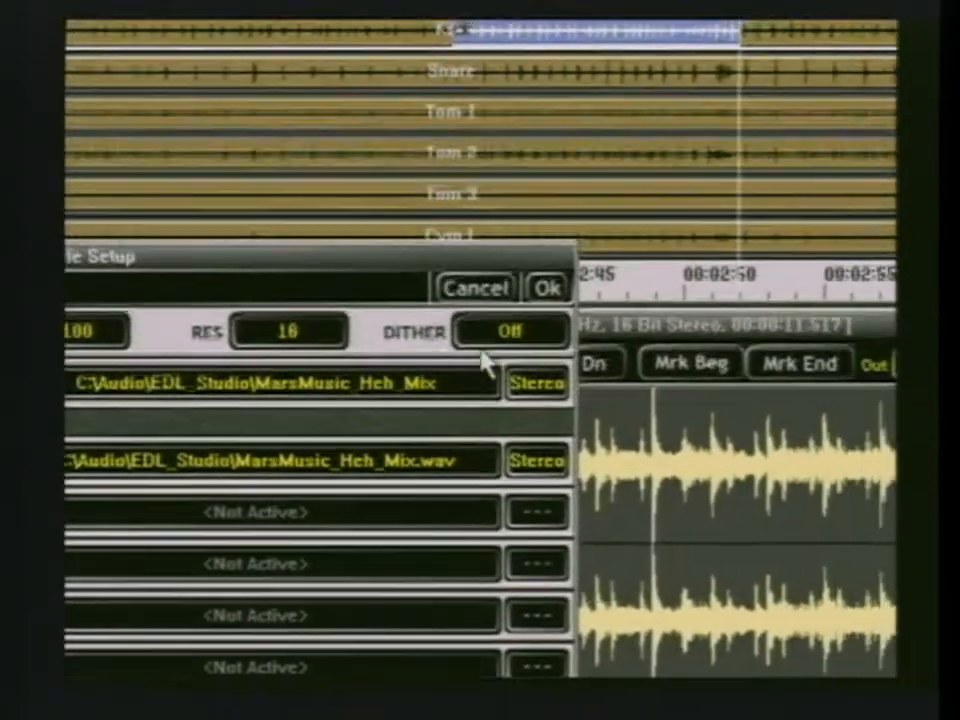
left_click(547, 288)
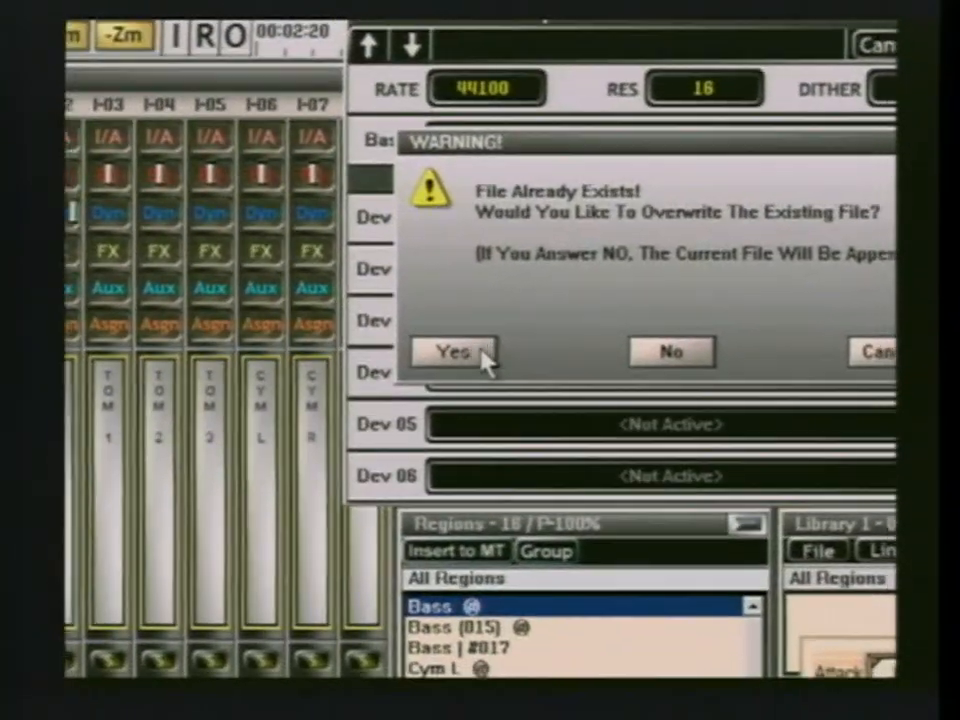
left_click(455, 352)
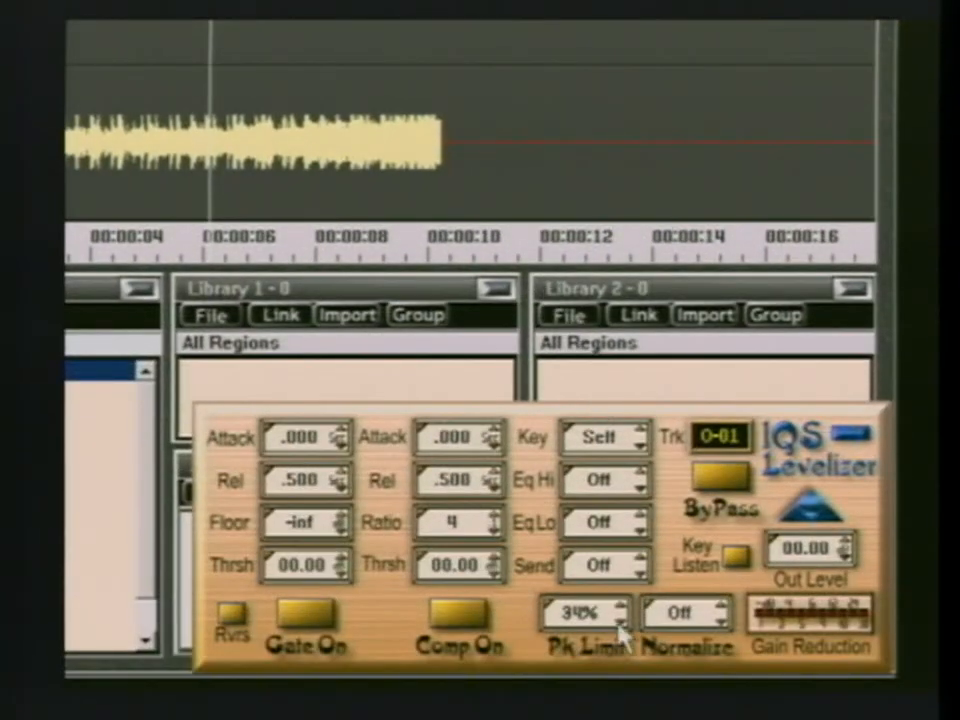
Step: Lower the Levelizer's peak limit to 30%
left_click(621, 624)
left_click(621, 624)
left_click(621, 624)
left_click(621, 624)
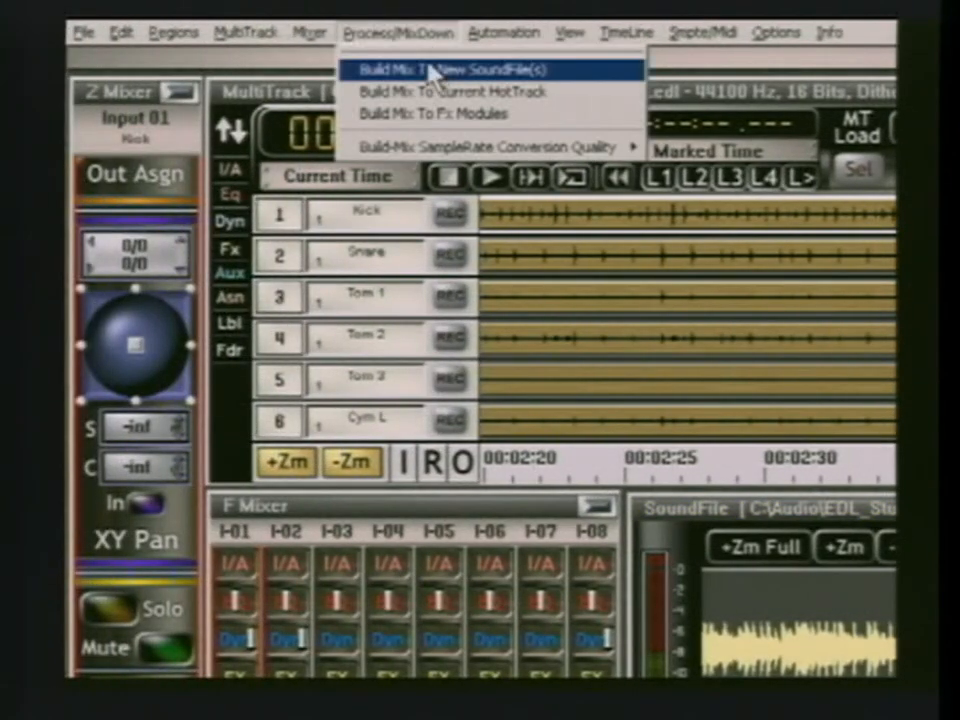
Step: Build the same marked range at the 30% peak limit, appending it to MarsMusic_Heh_Mix.wav
left_click(432, 72)
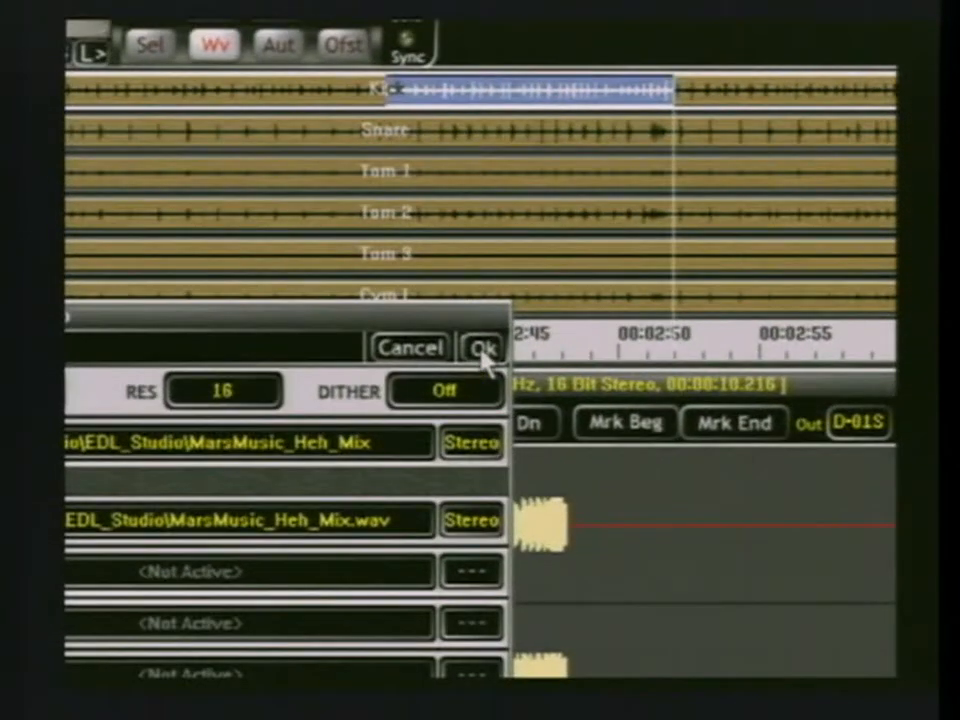
left_click(498, 343)
left_click(225, 663)
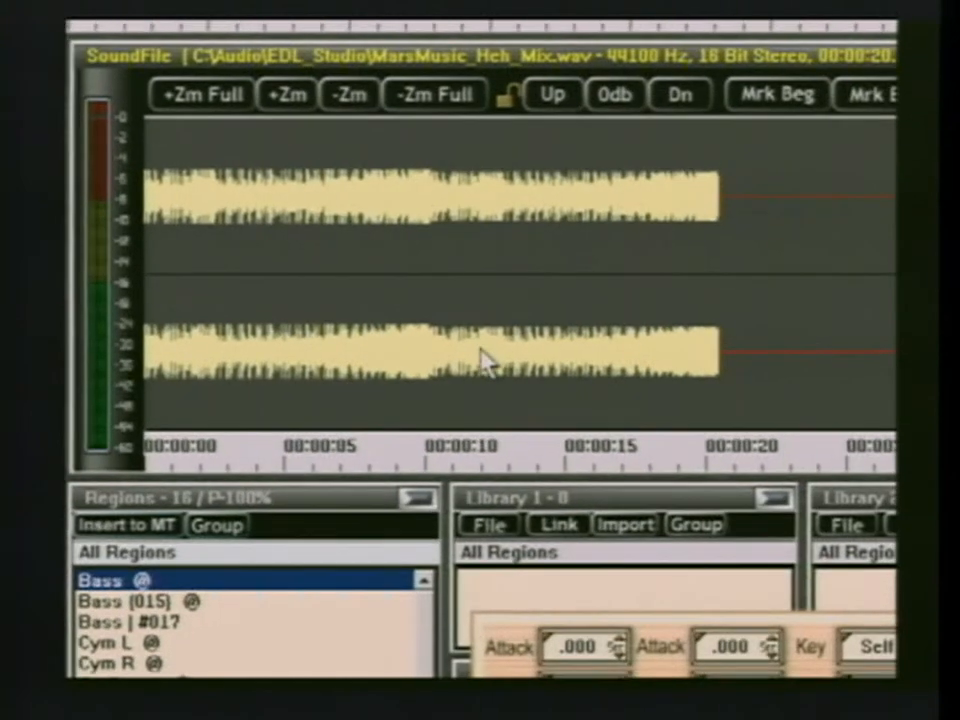
Step: Lower the Levelizer's peak limit below 30% and append a third mix of the marked range to MarsMusic_Heh_Mix.wav
right_click(590, 377)
key("Down")
key("Down")
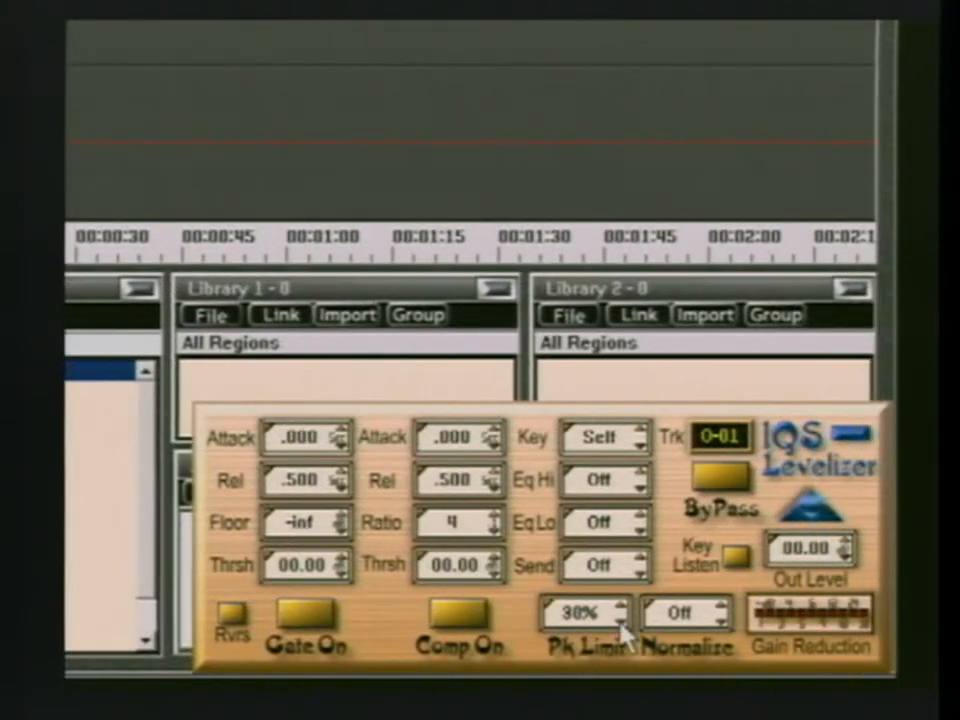
left_click(621, 628)
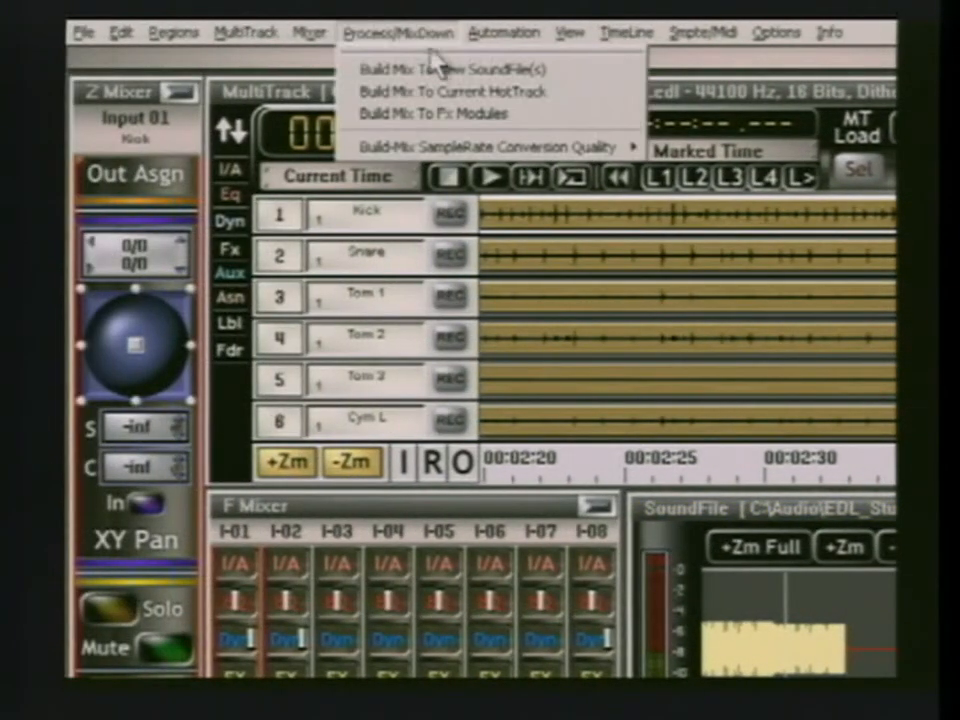
left_click(437, 70)
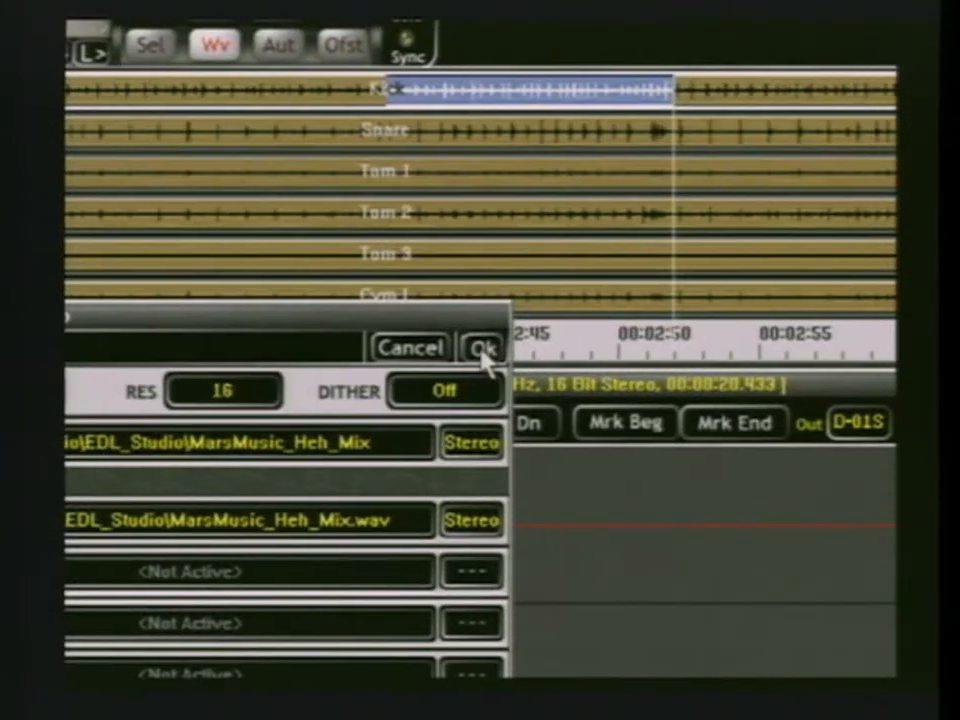
left_click(483, 350)
left_click(188, 660)
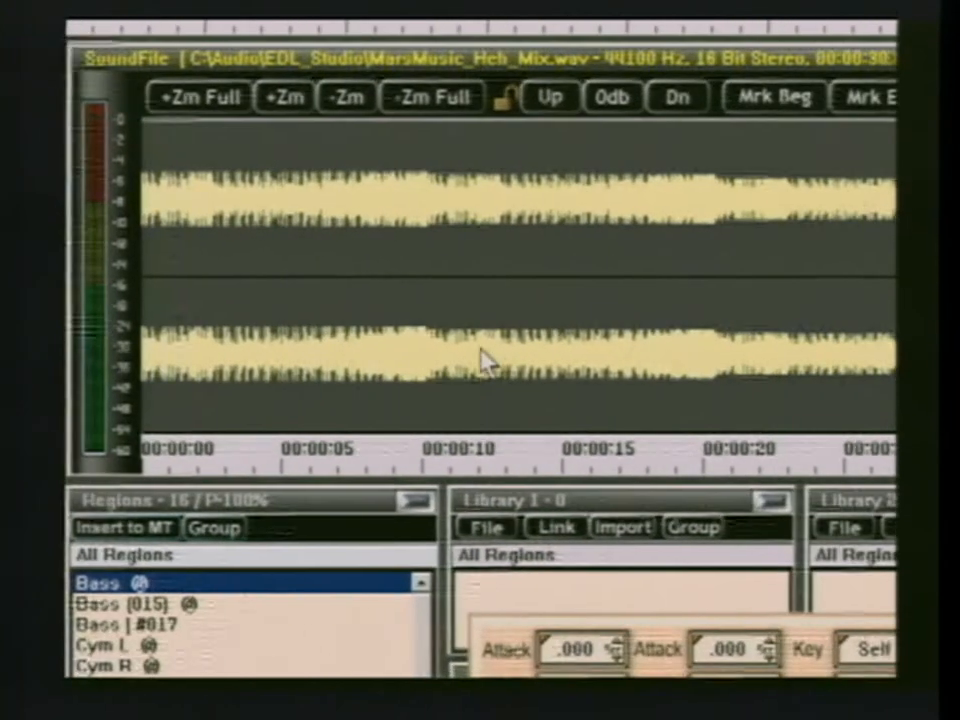
Step: Play the mix file from points in its three successive sections to compare the different peak-limit settings by ear
left_click(495, 357)
key("Down")
key("Down")
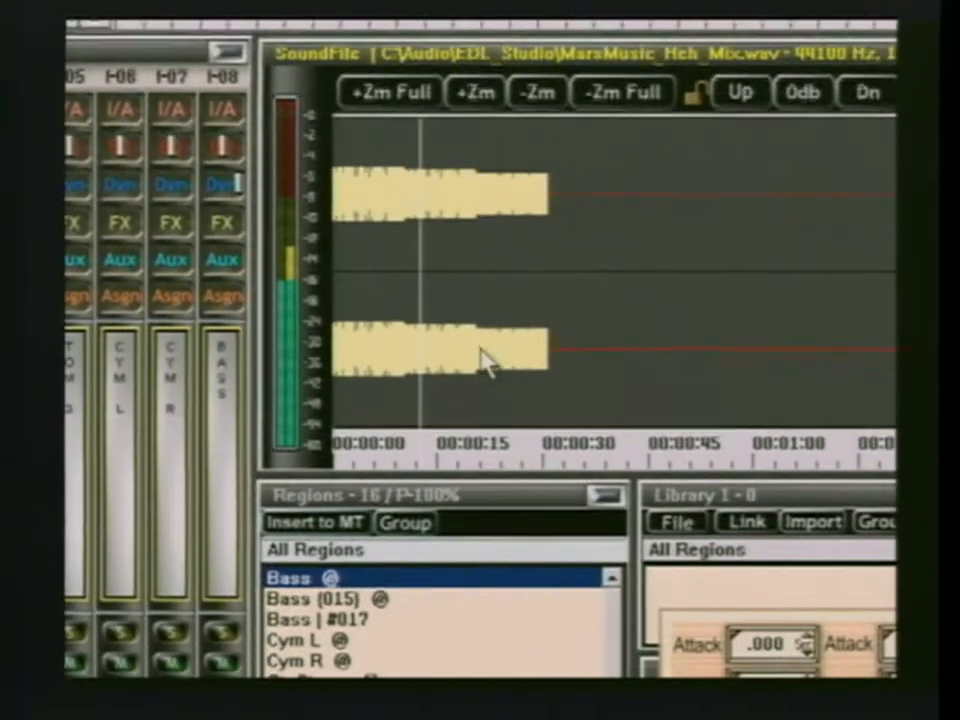
left_click(153, 357)
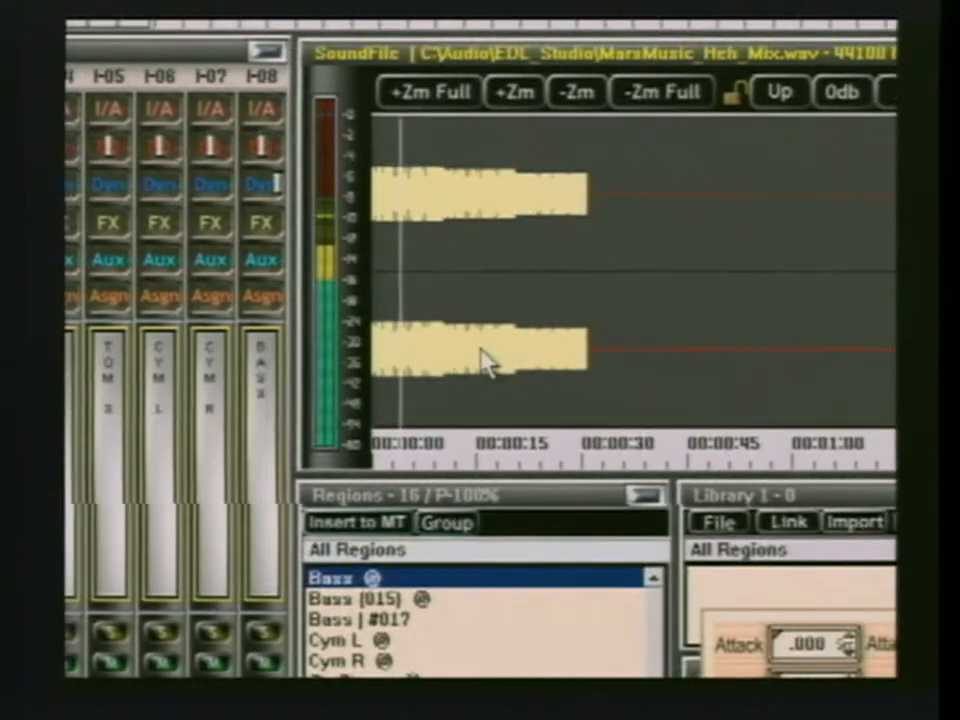
left_click(480, 360)
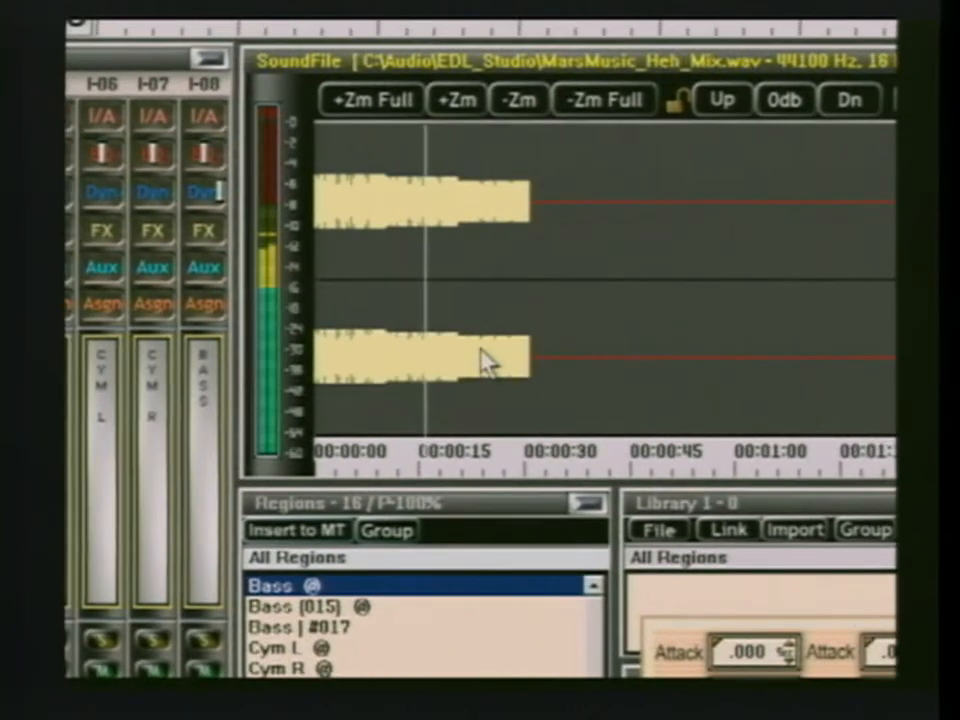
left_click(540, 352)
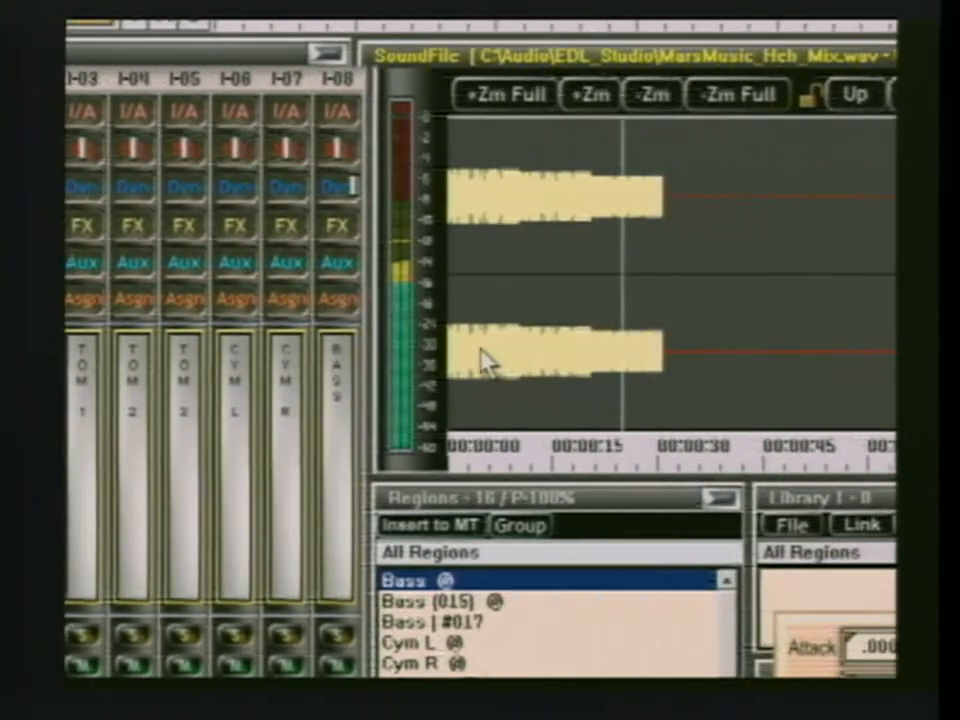
left_click(338, 360)
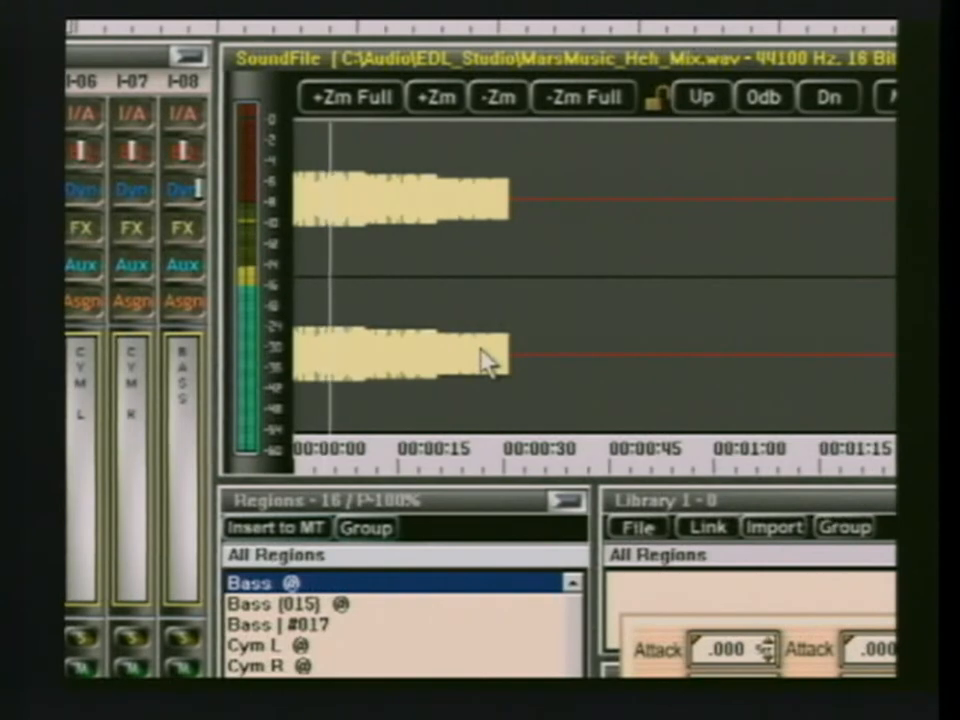
left_click(418, 362)
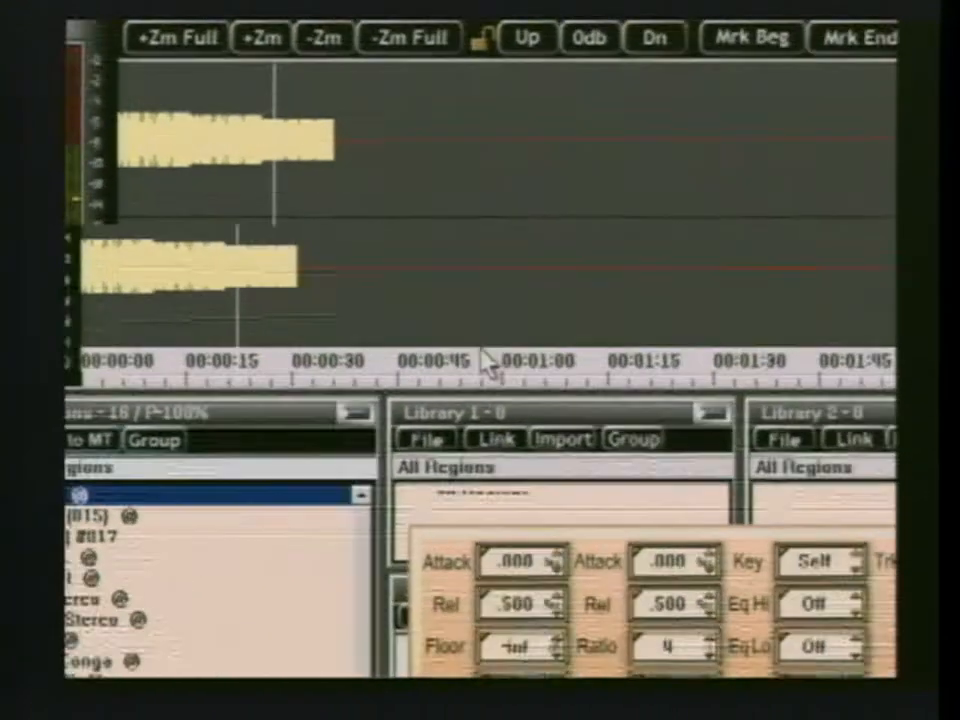